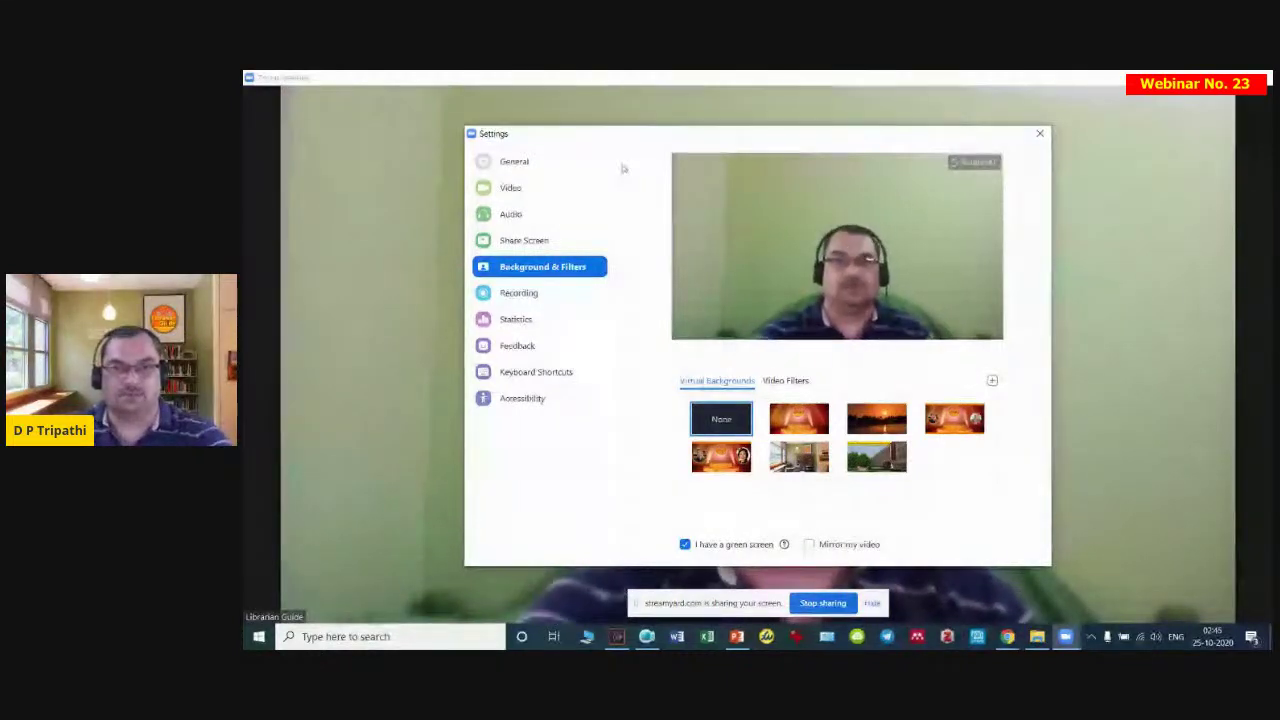
# Set the meeting's video camera to XSplit VCam and close the settings
pyautogui.click(548, 241)
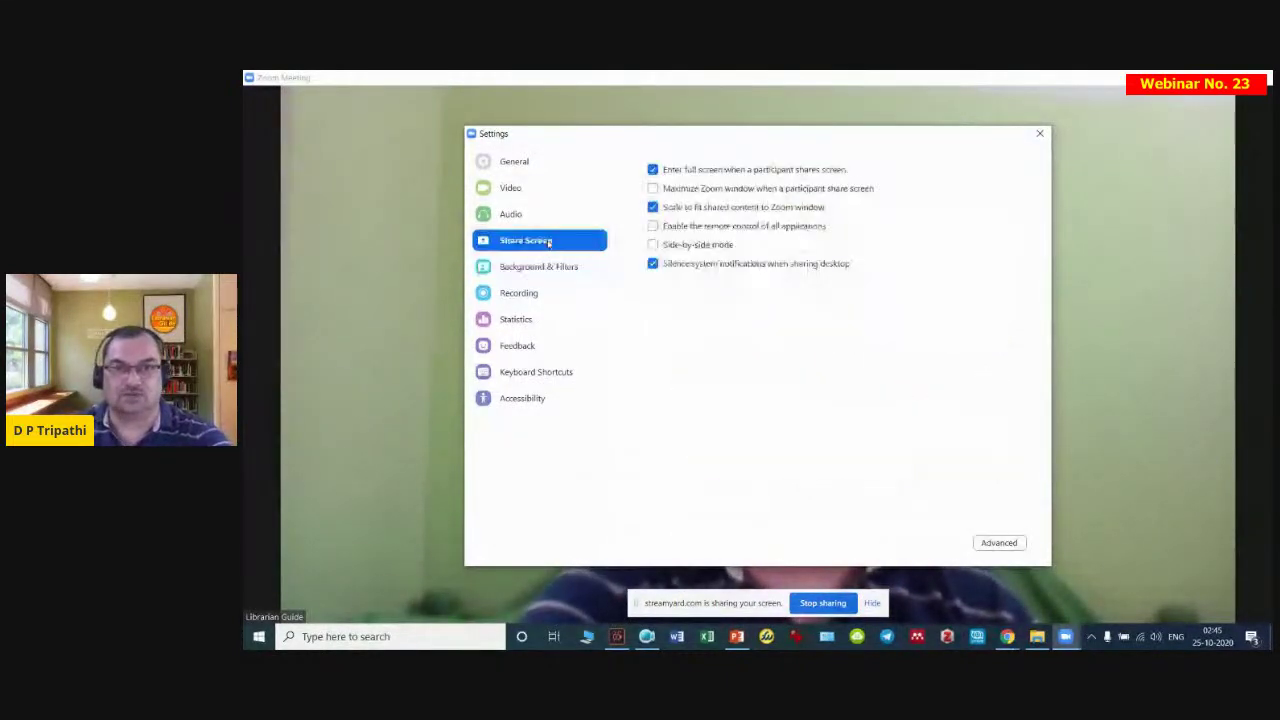
pyautogui.click(540, 292)
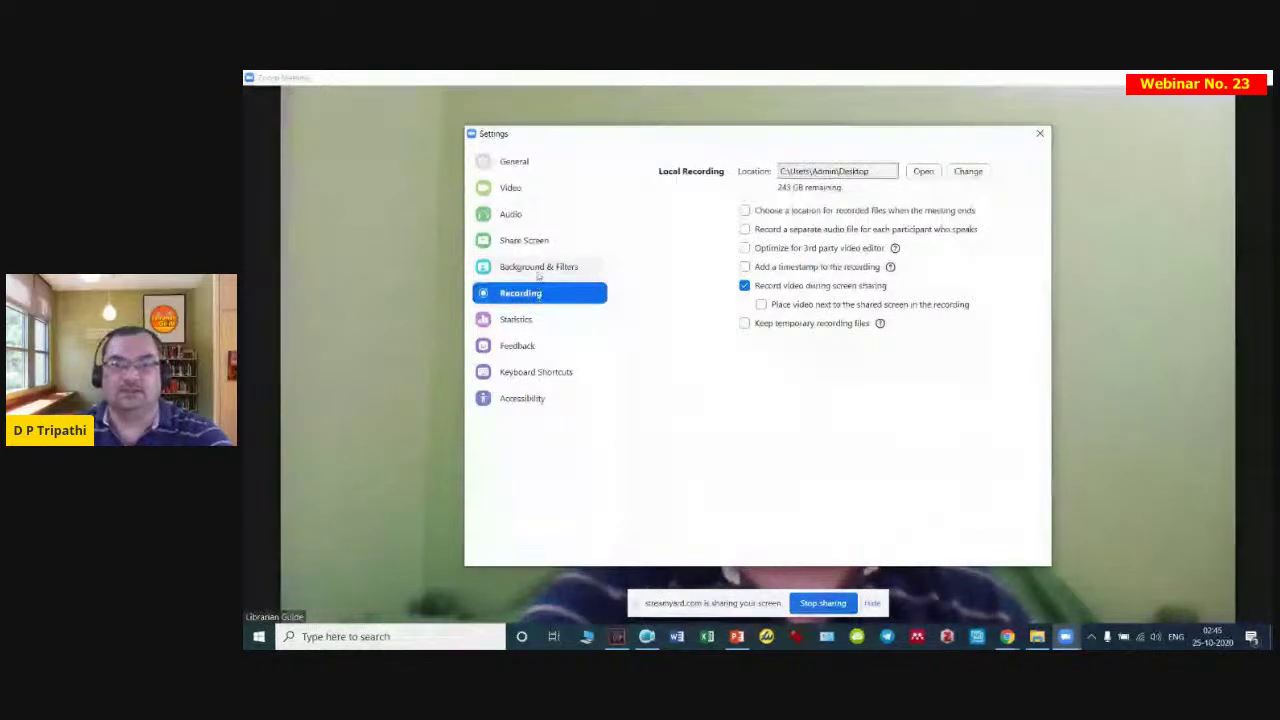
pyautogui.click(530, 189)
pyautogui.click(830, 372)
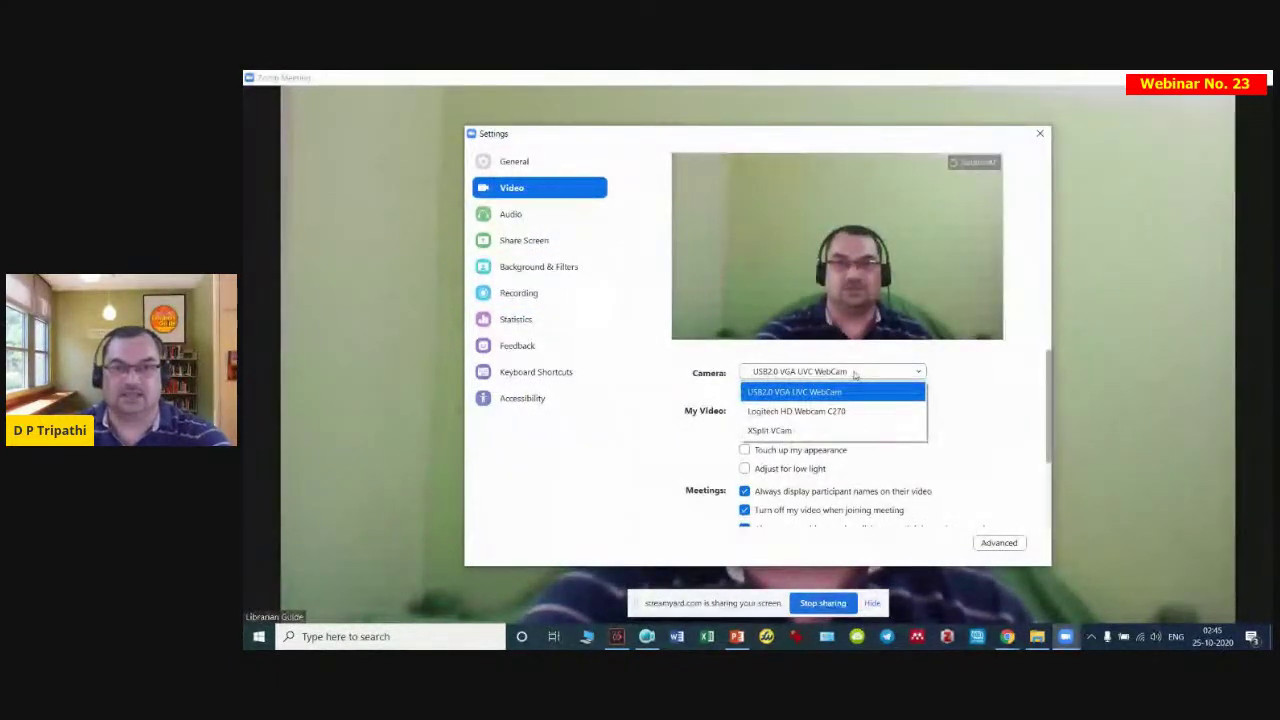
pyautogui.click(858, 431)
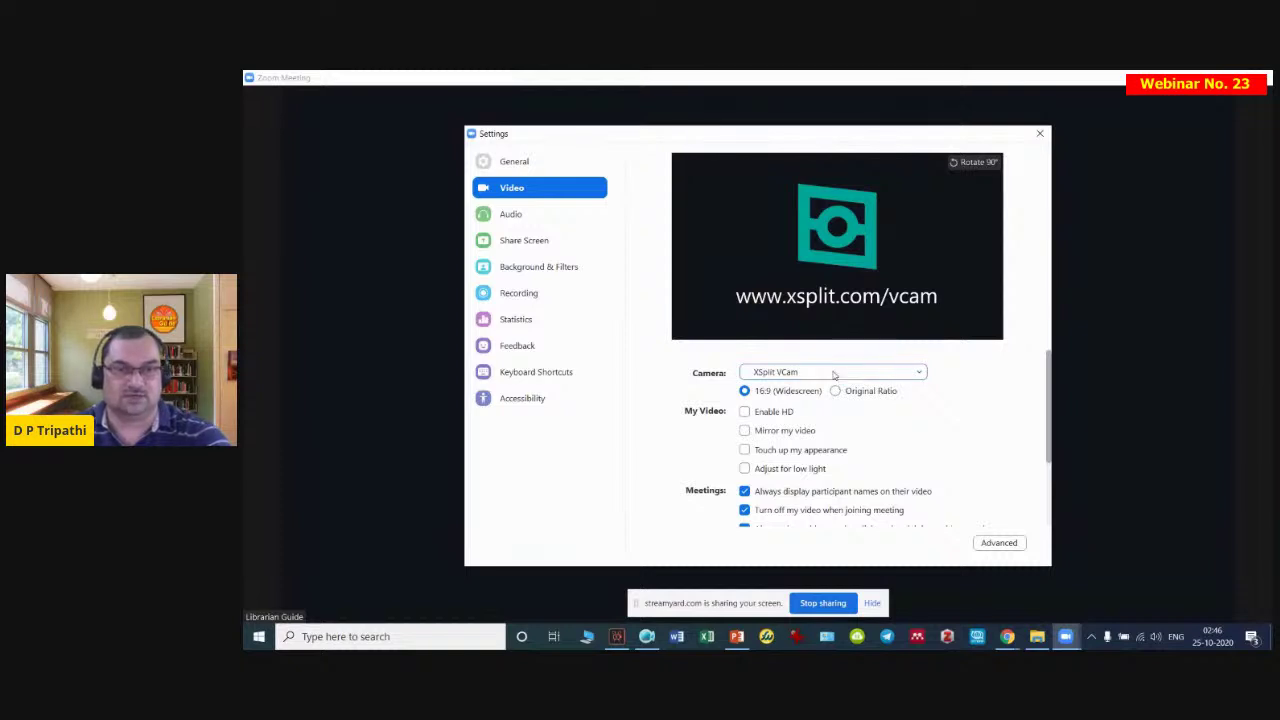
pyautogui.click(1040, 133)
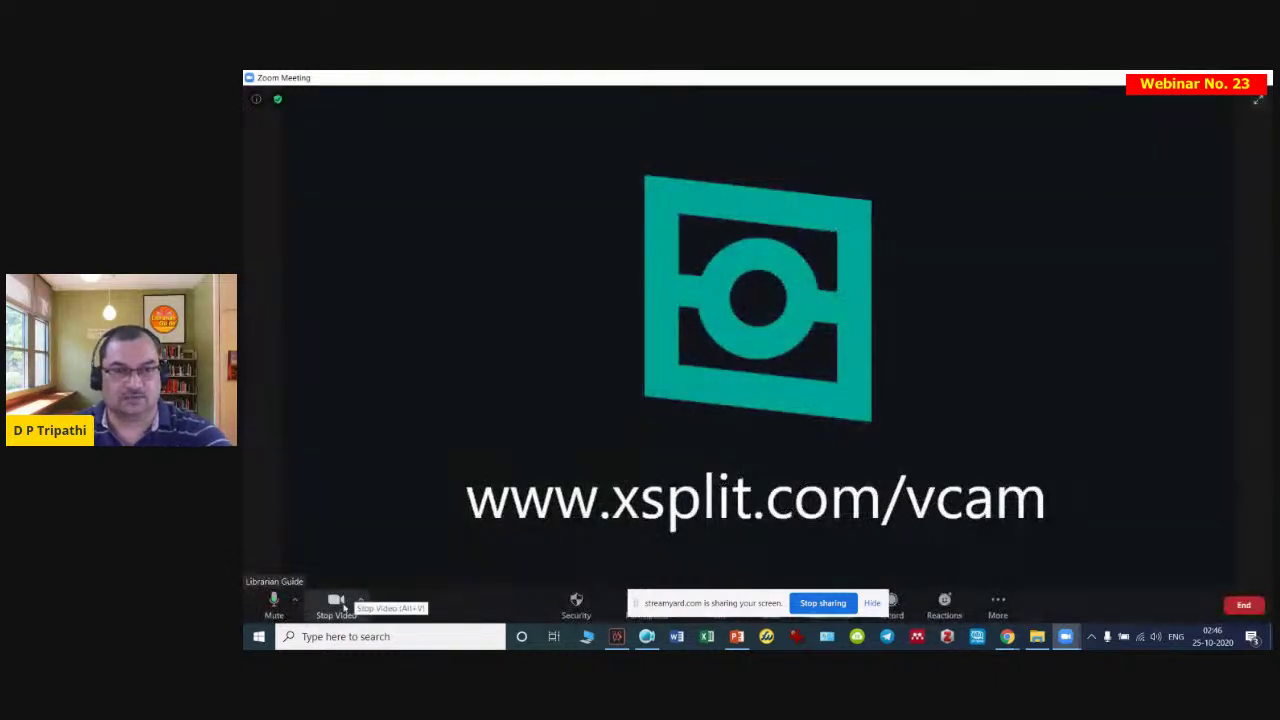
# Switch to XSplit VCam, set its source camera to USB2.0 VGA UVC WebCam and reposition its window over the meeting
pyautogui.click(1091, 634)
pyautogui.click(1119, 583)
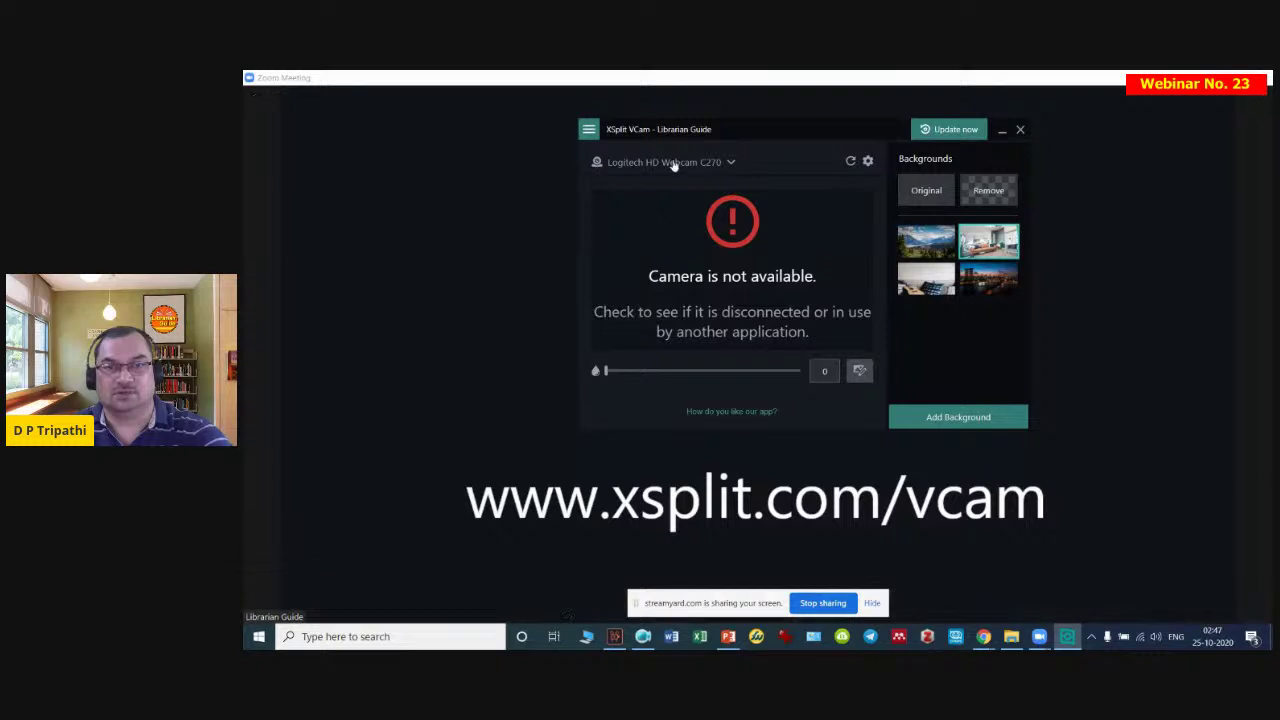
pyautogui.click(731, 163)
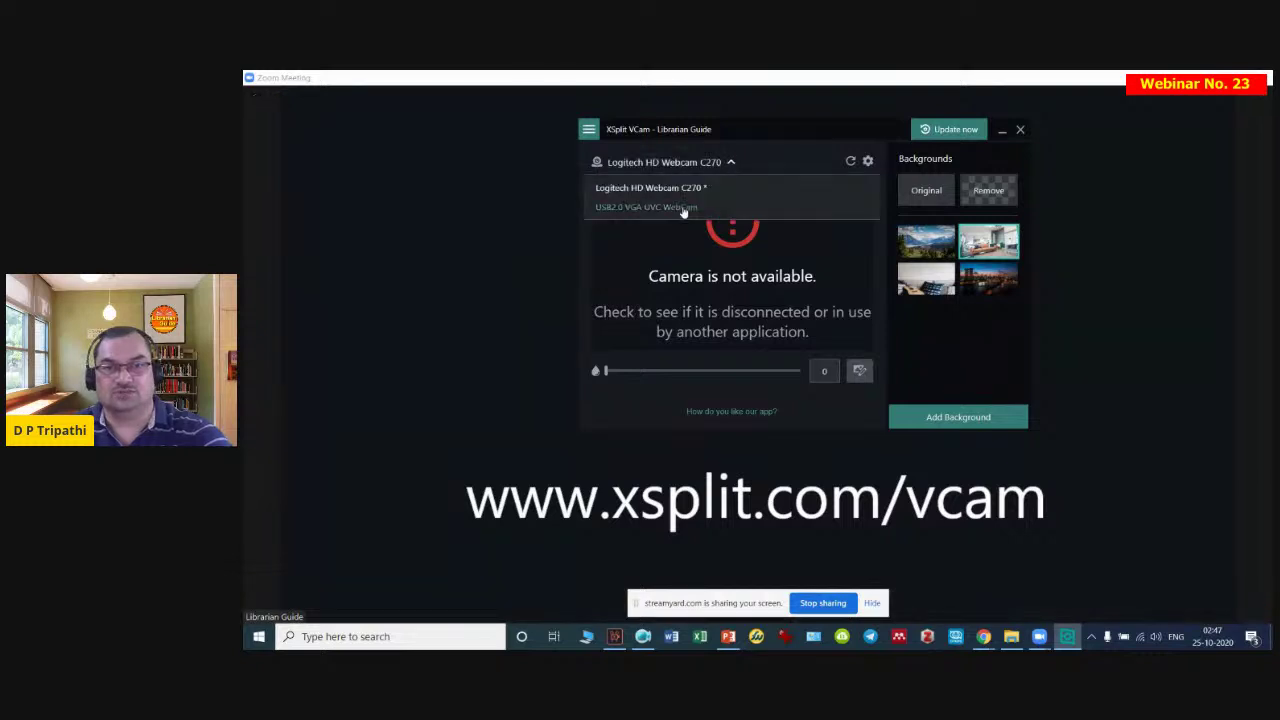
pyautogui.click(648, 207)
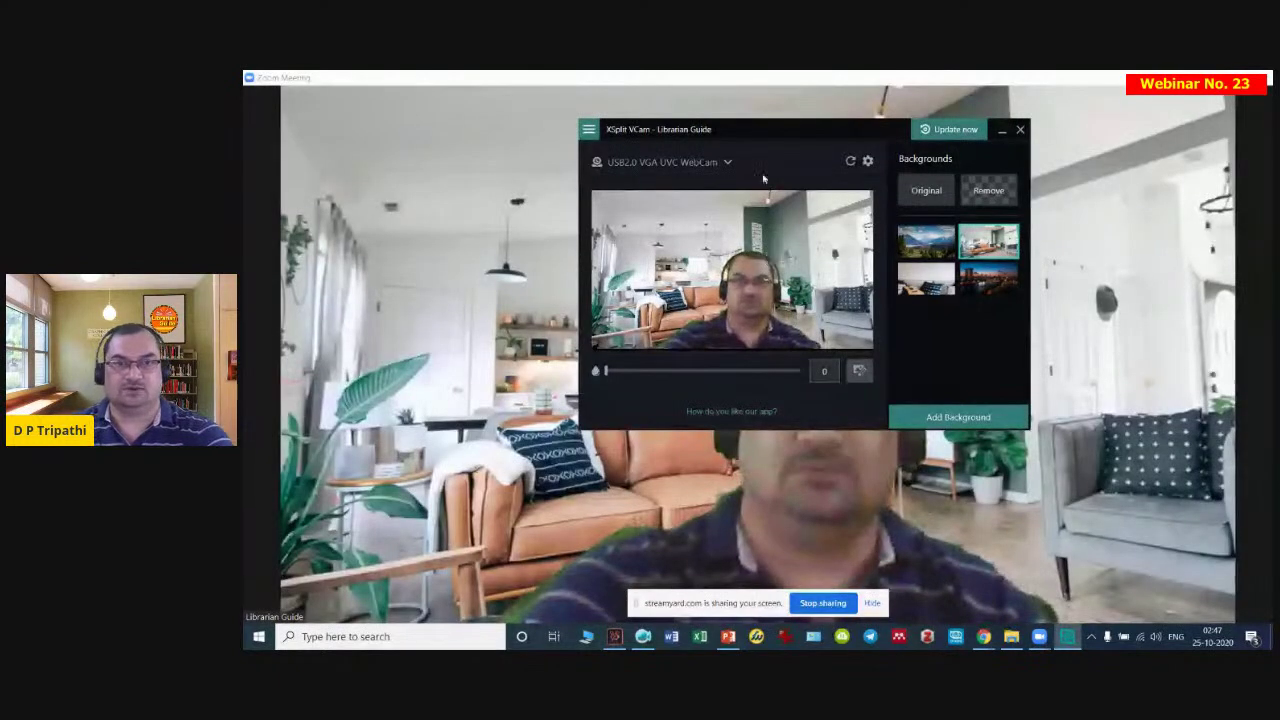
pyautogui.moveTo(791, 127); pyautogui.dragTo(830, 261)
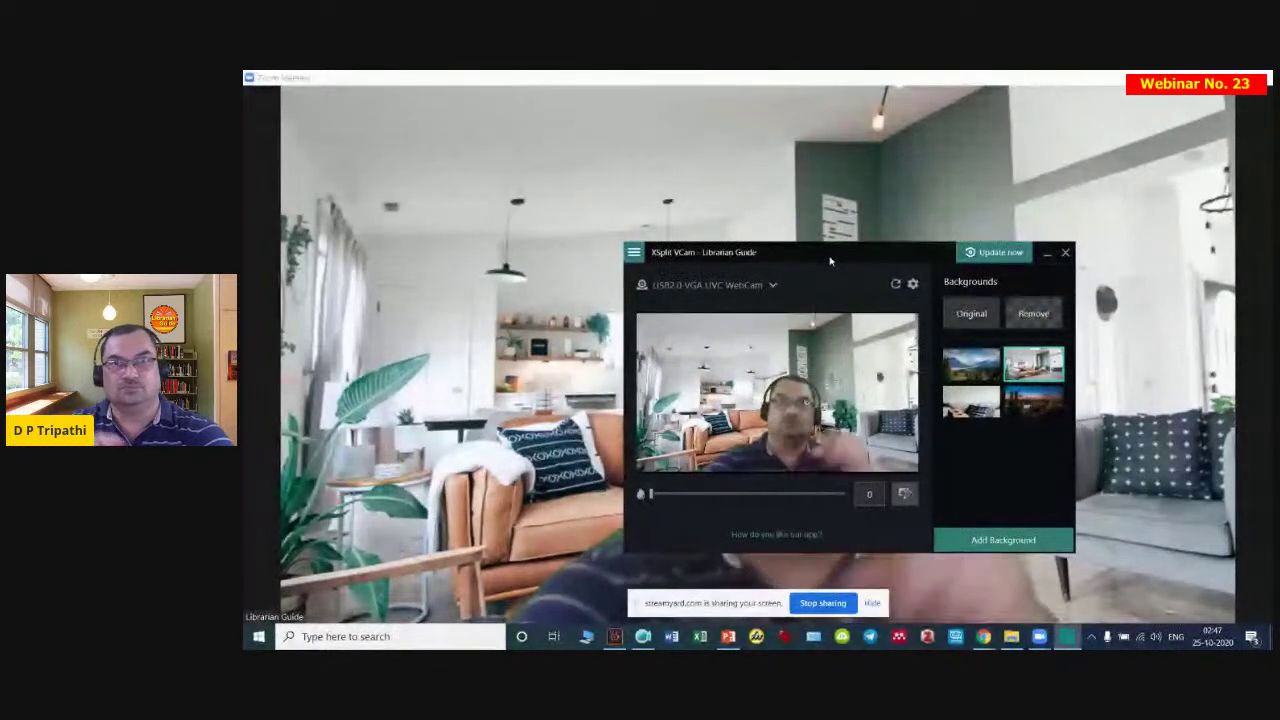
pyautogui.moveTo(830, 261); pyautogui.dragTo(712, 188)
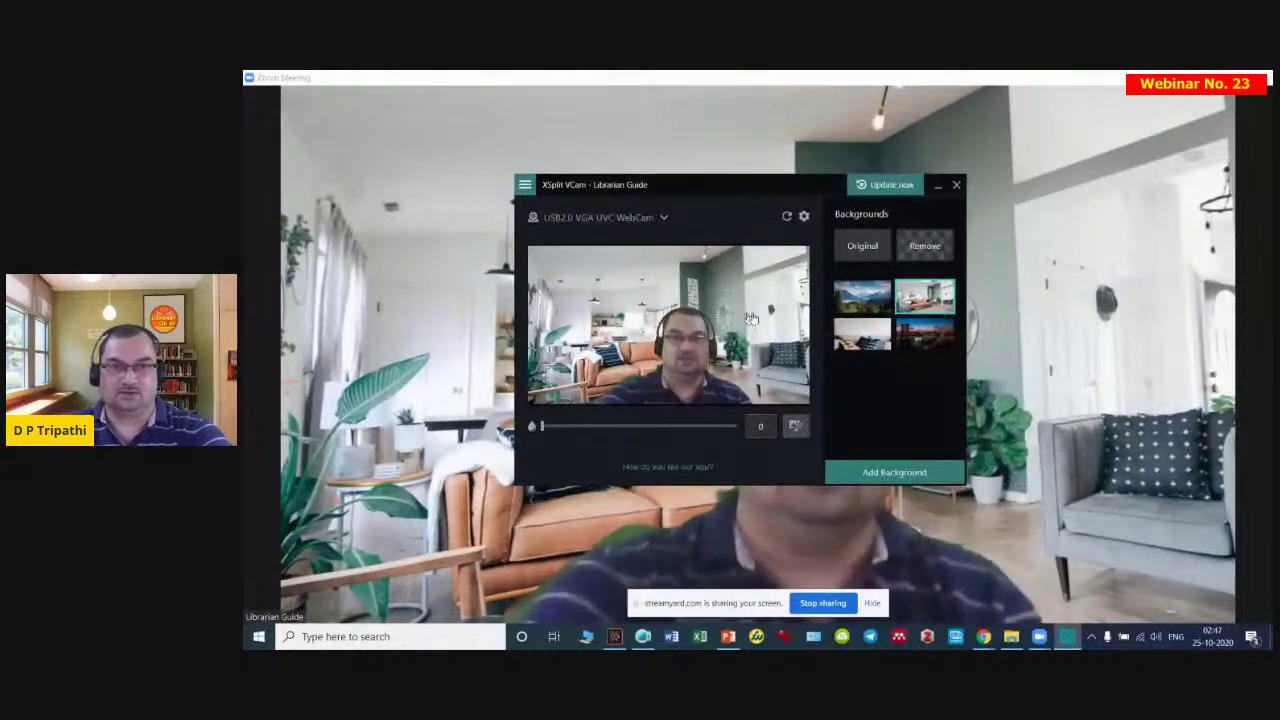
# Try the preset and original backgrounds, apply the mountain landscape background and close the XSplit VCam window
pyautogui.click(865, 300)
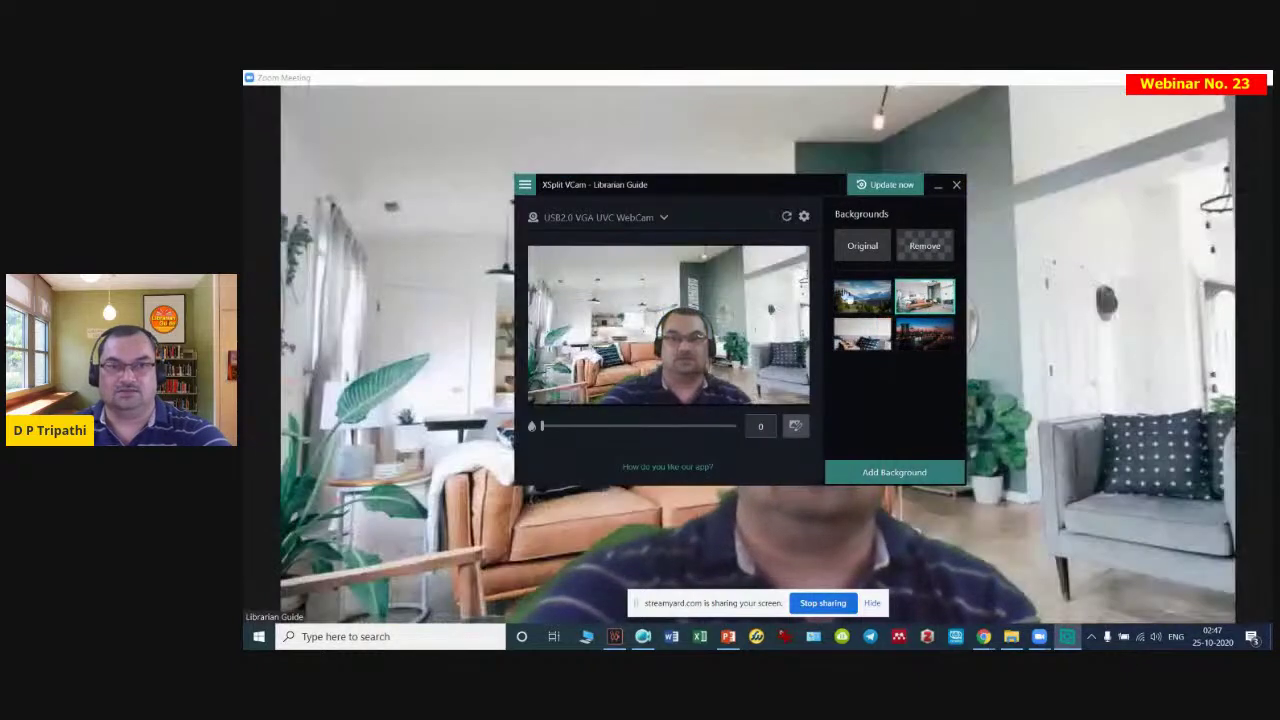
pyautogui.click(870, 345)
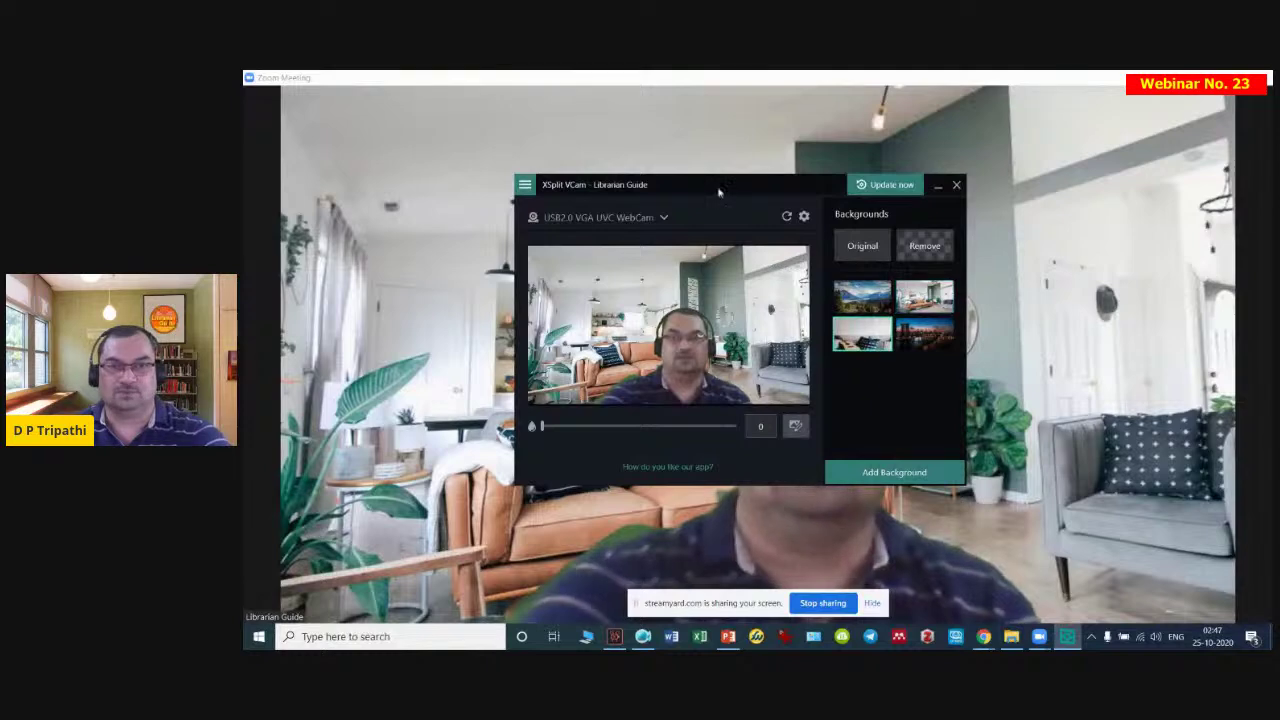
pyautogui.moveTo(718, 192); pyautogui.dragTo(615, 218)
pyautogui.click(787, 271)
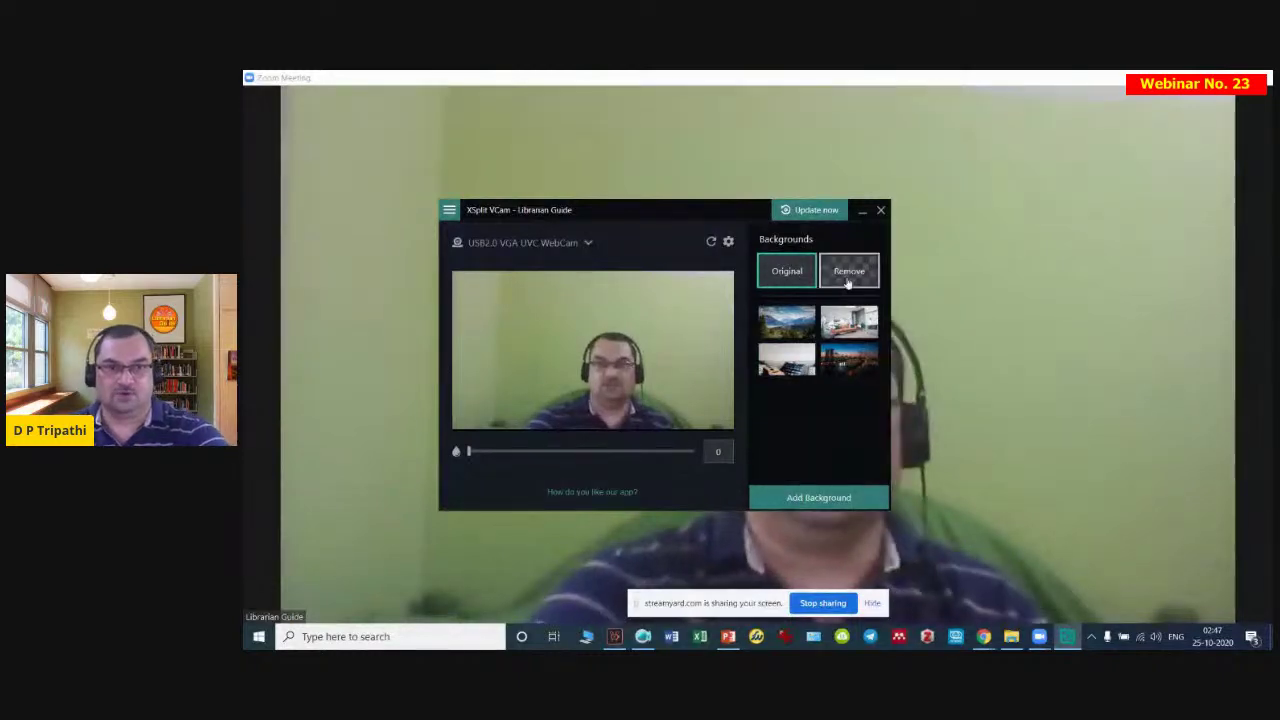
pyautogui.click(788, 337)
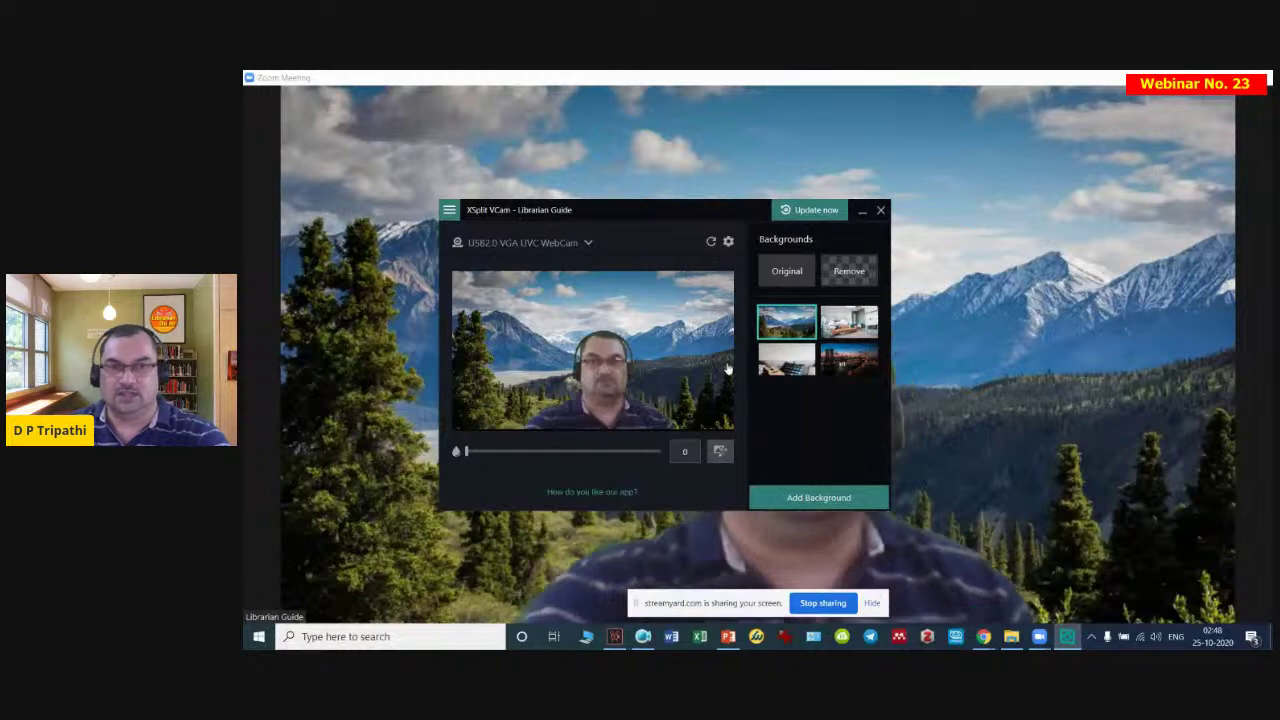
pyautogui.click(881, 213)
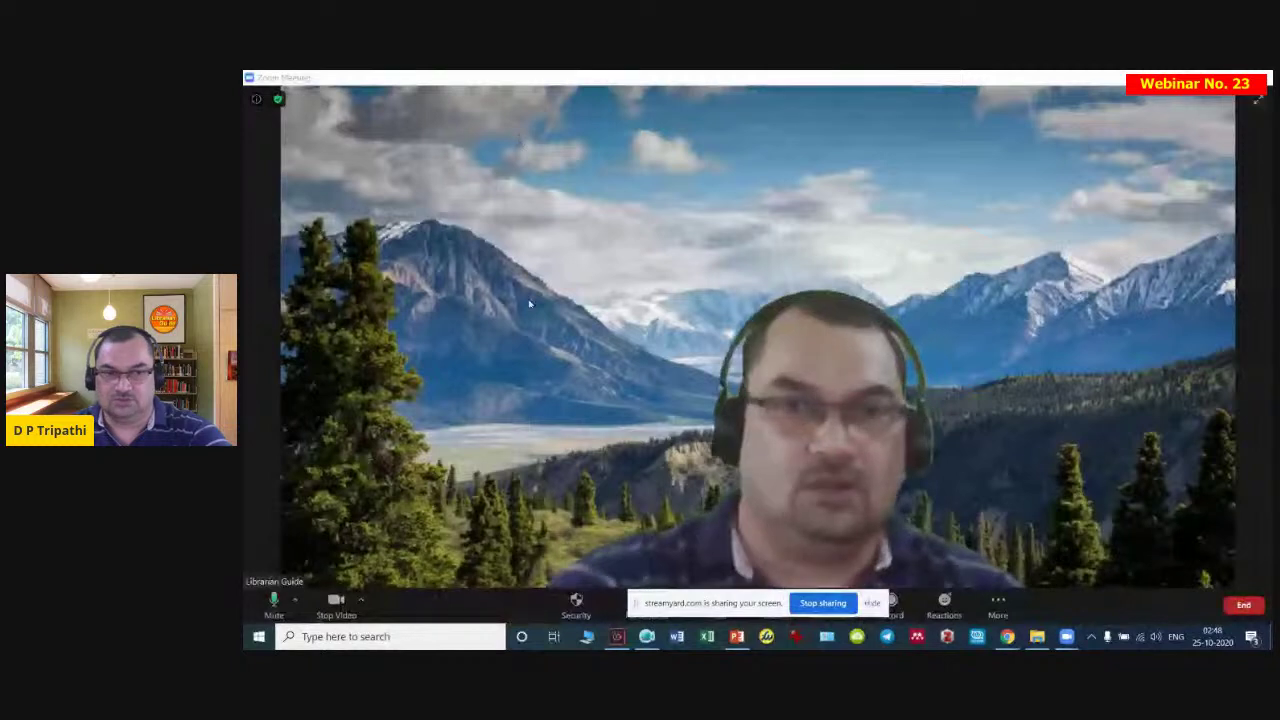
# End the Zoom meeting for all and close the Zoom window and post-meeting page, leaving a blank browser tab
pyautogui.click(1243, 605)
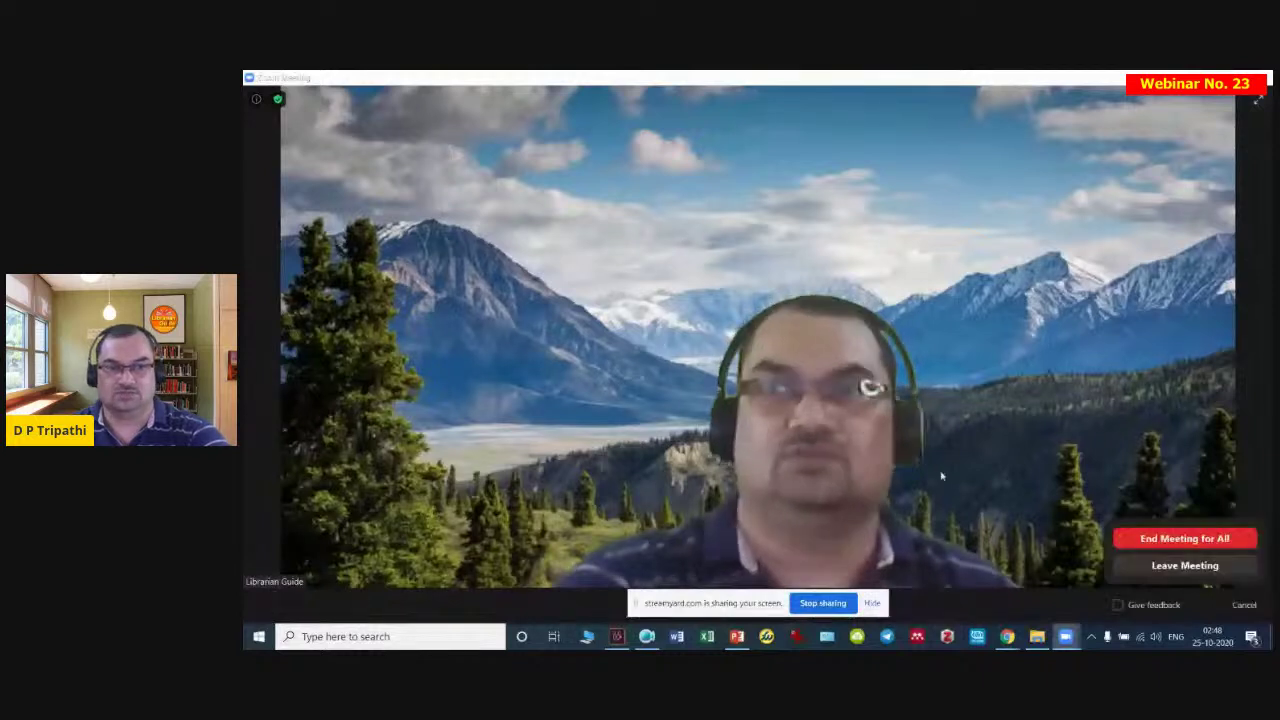
pyautogui.click(1199, 538)
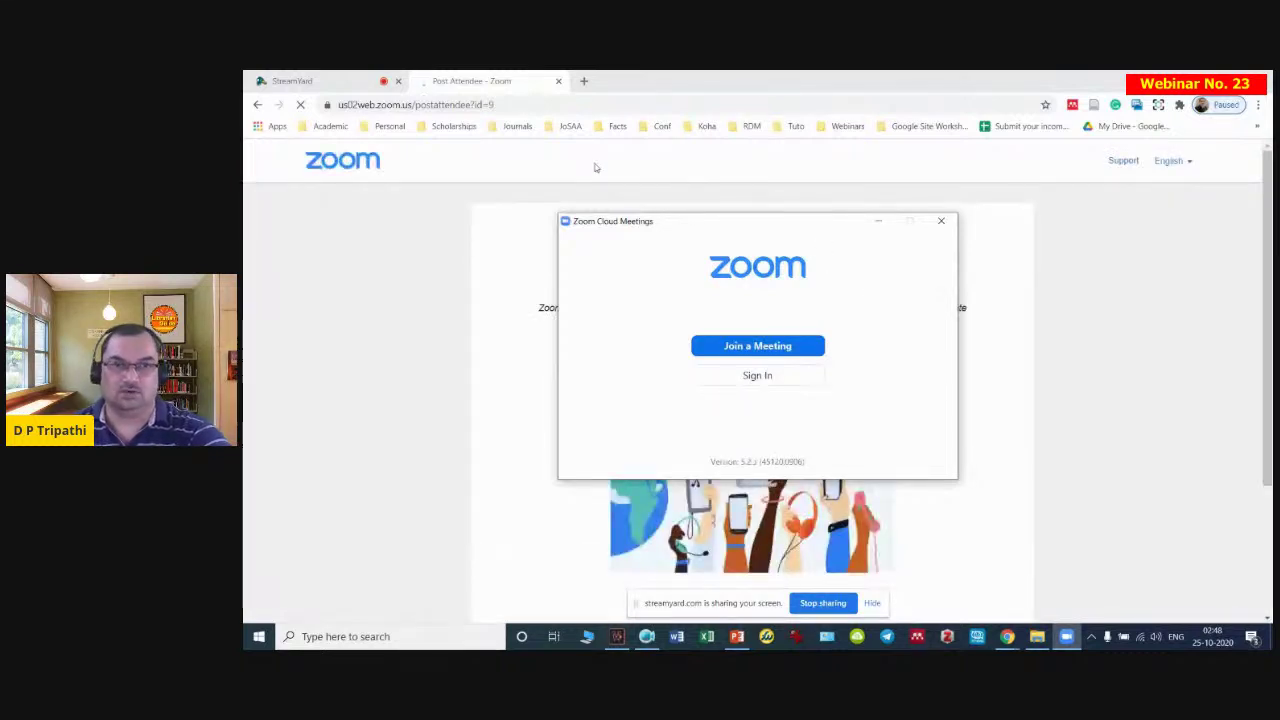
pyautogui.click(940, 222)
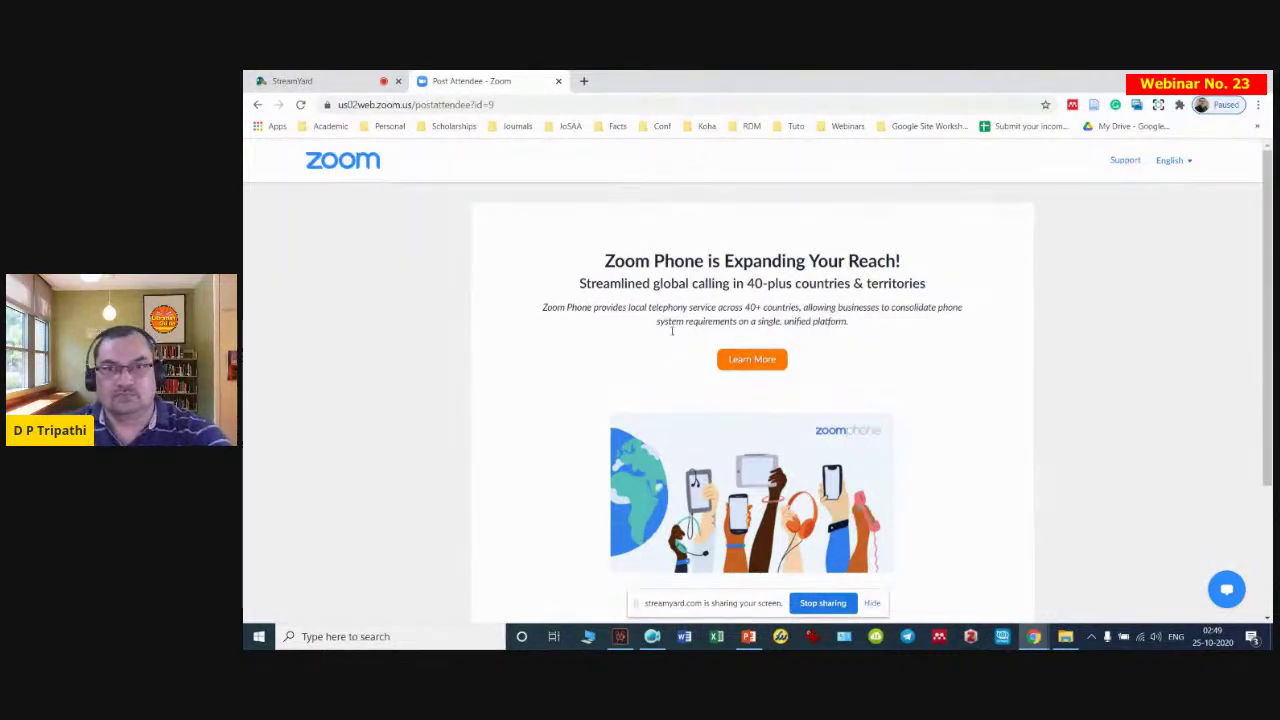
pyautogui.click(558, 81)
pyautogui.click(423, 81)
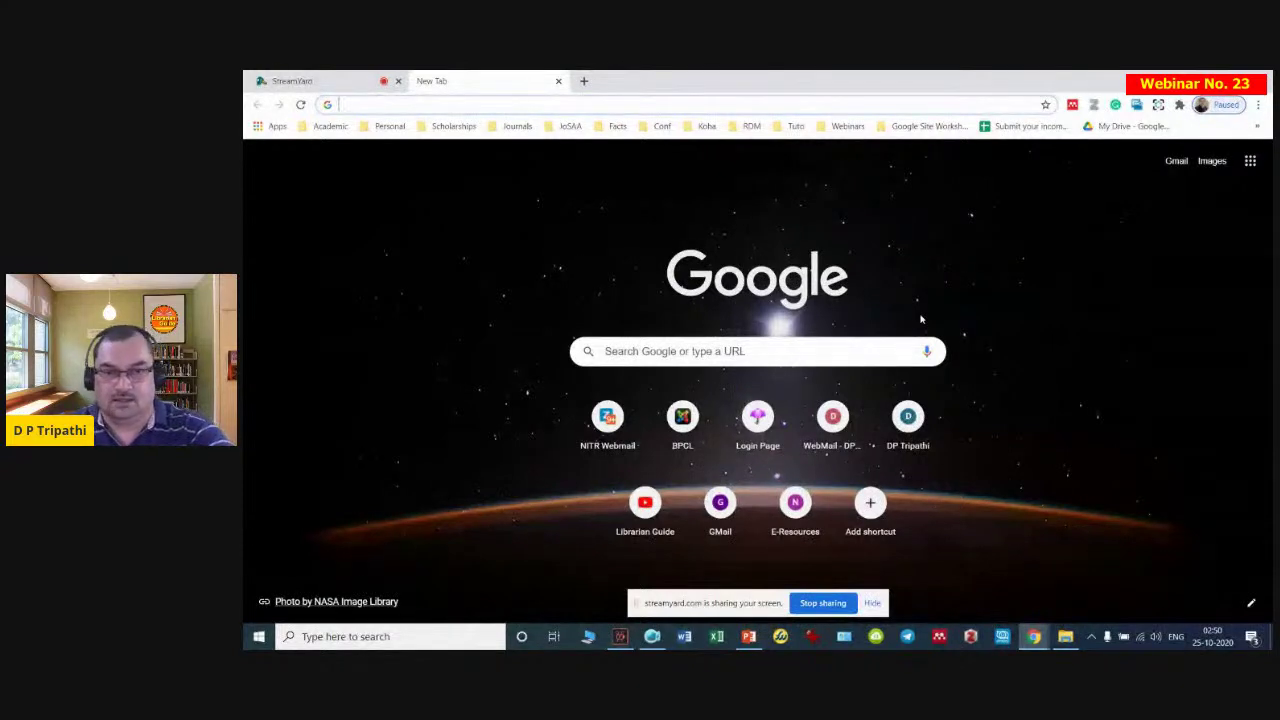
# Switch to Movavi Video Editor Plus, import the stage-lighting-background-with-spot-light-effects-psd image and extend its clip to about 39.85 seconds
pyautogui.click(621, 640)
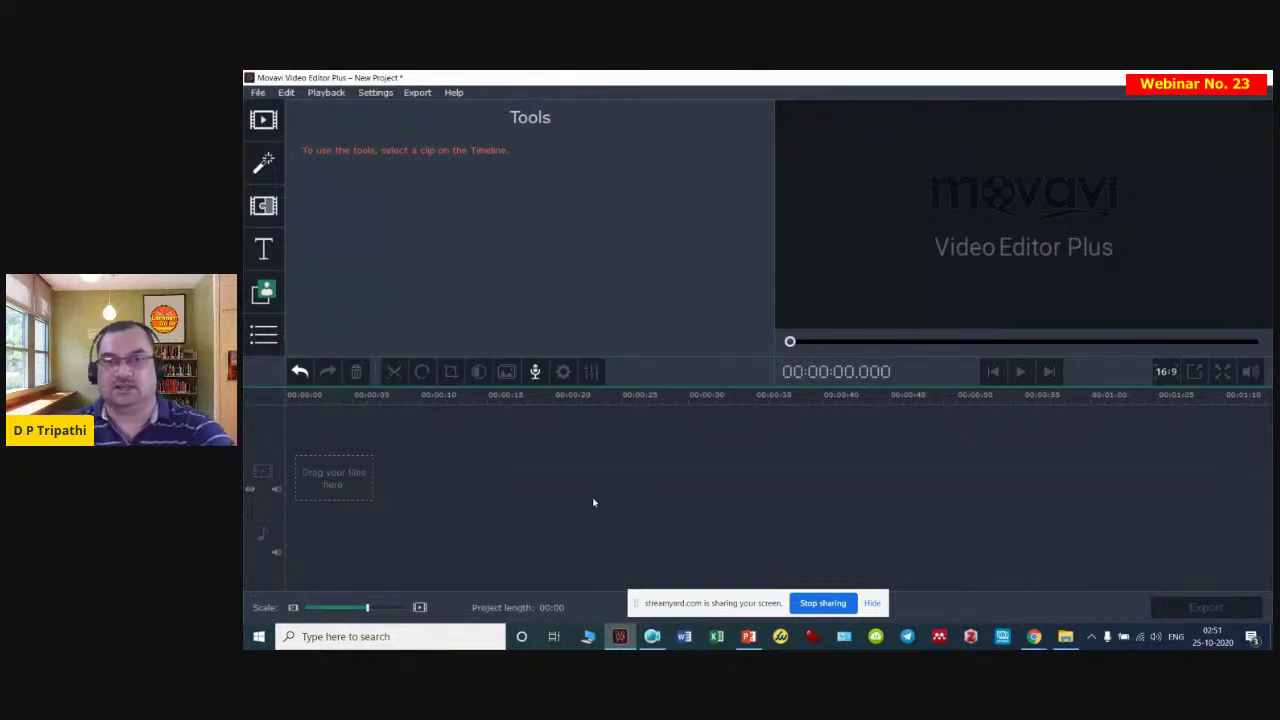
pyautogui.click(263, 119)
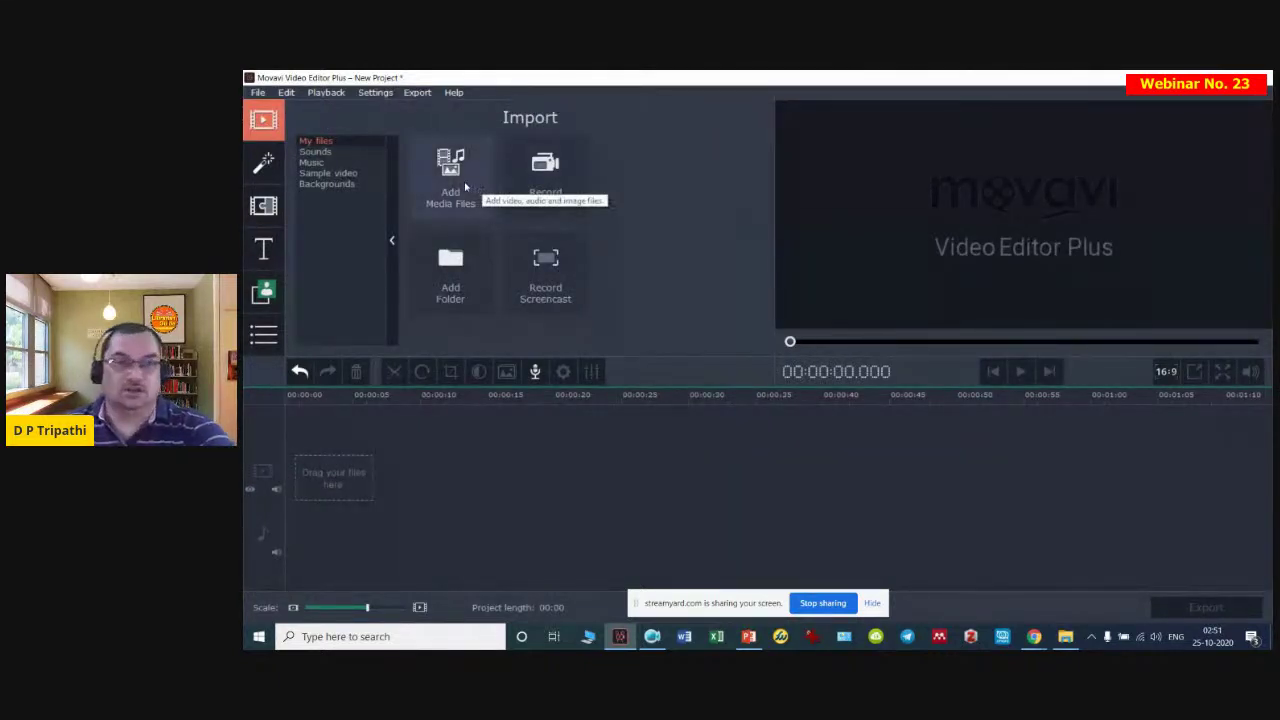
pyautogui.click(465, 186)
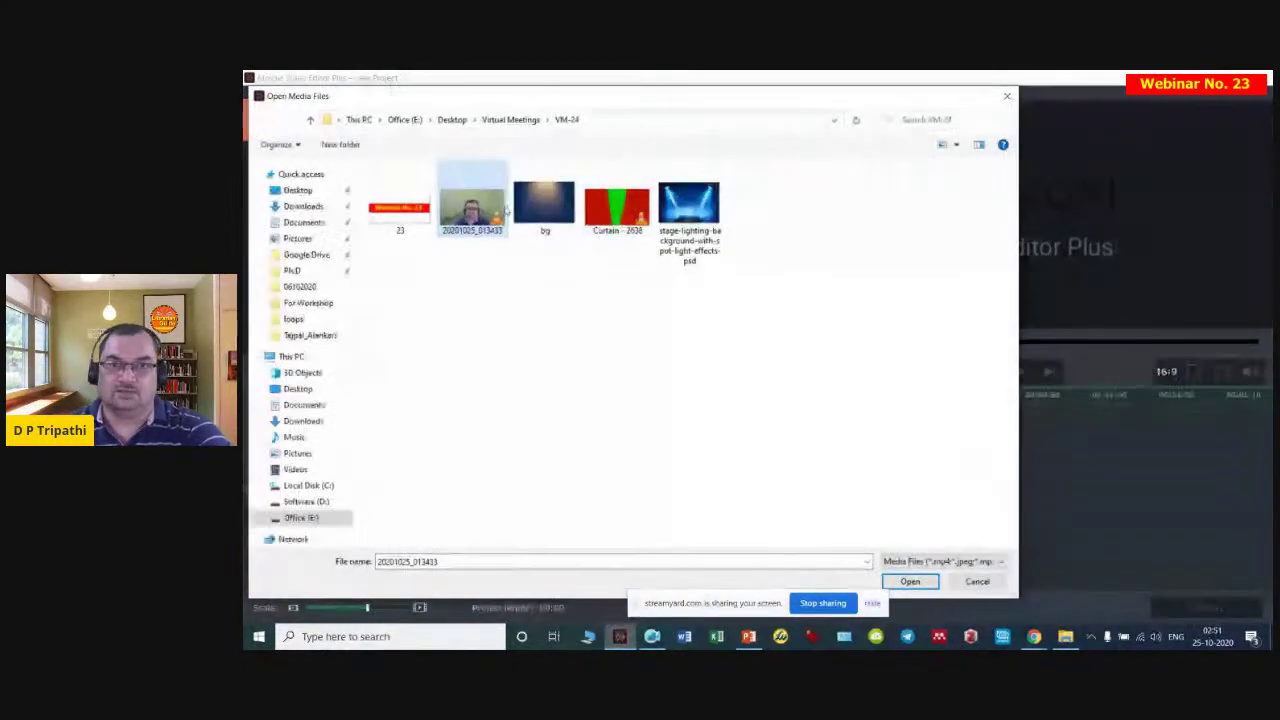
pyautogui.click(696, 212)
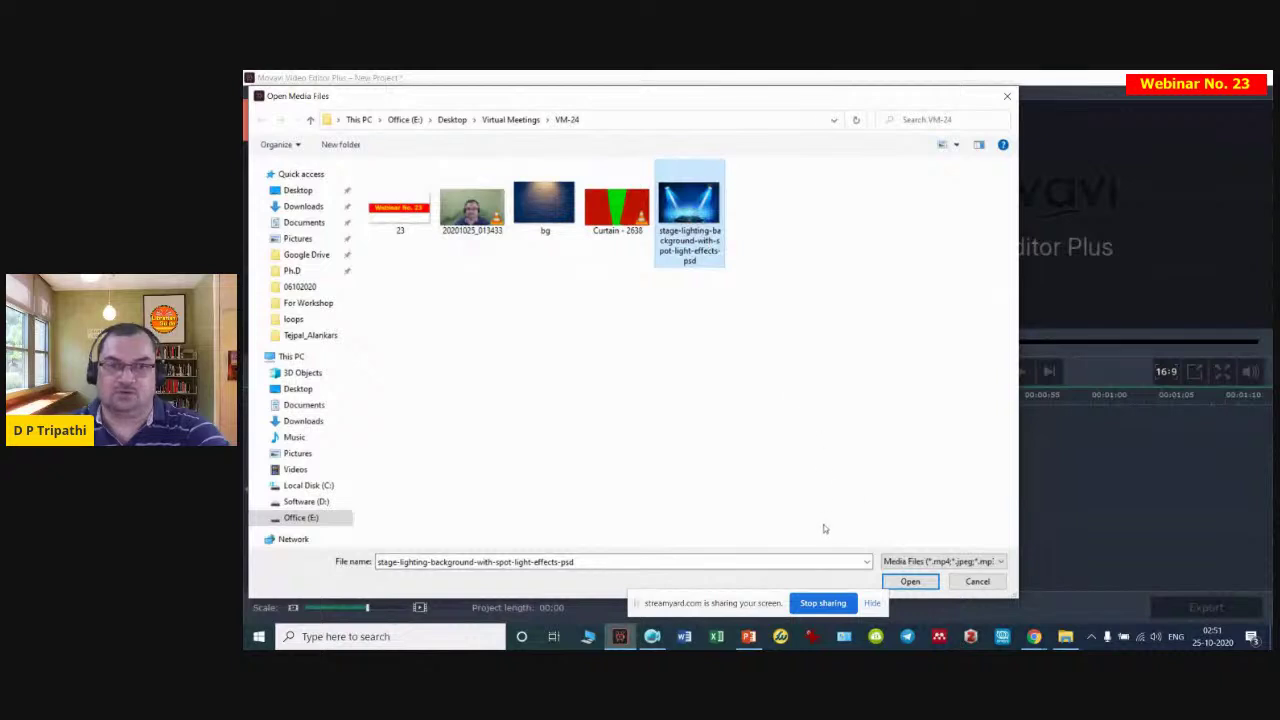
pyautogui.click(912, 584)
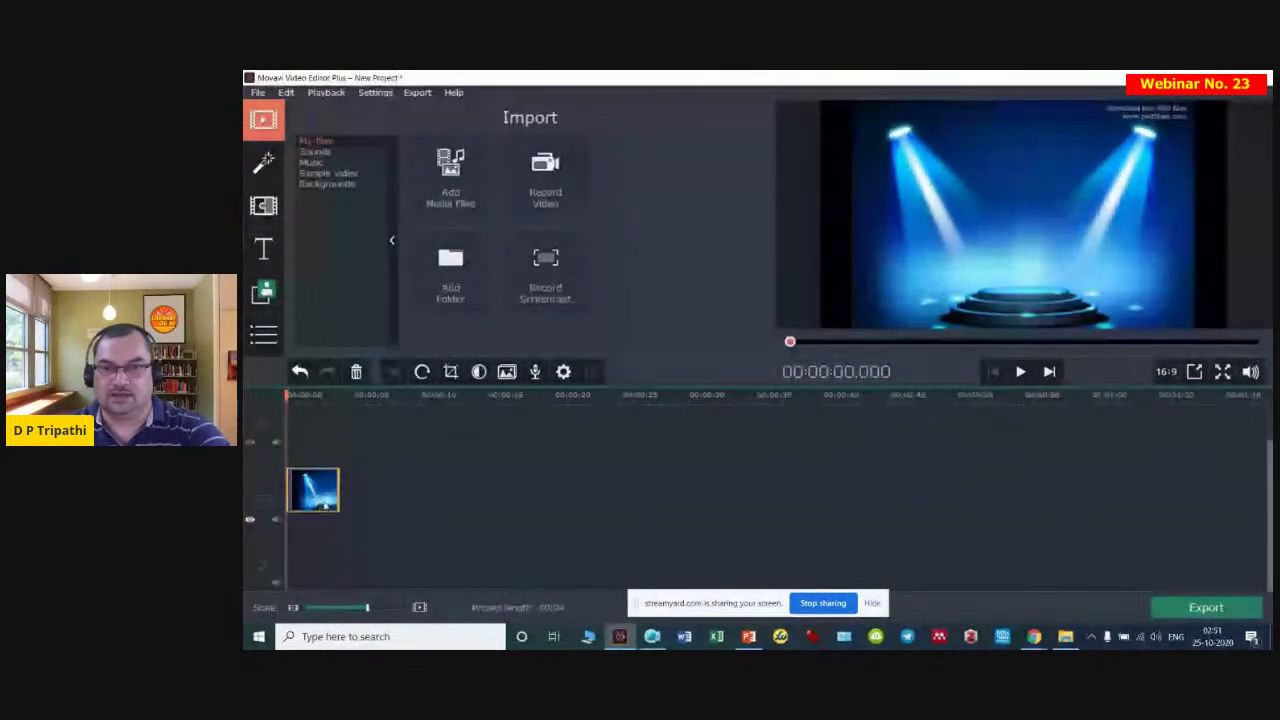
pyautogui.moveTo(337, 498); pyautogui.dragTo(820, 495)
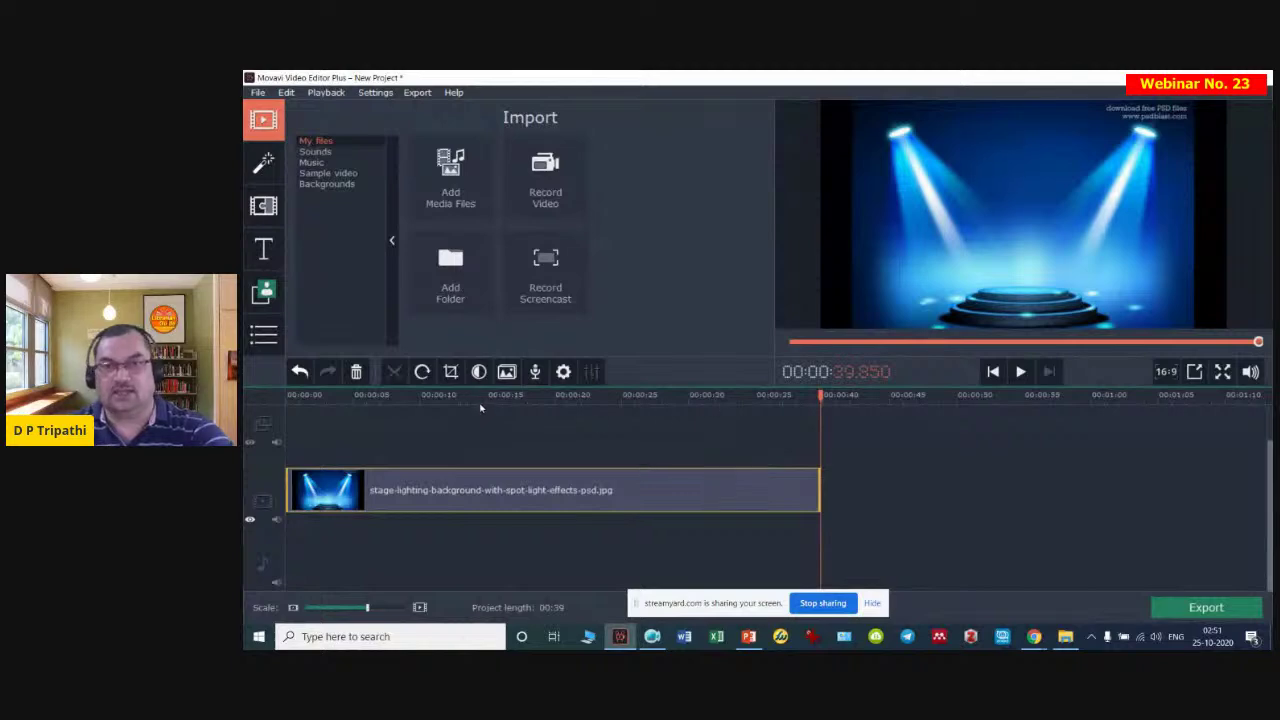
# Import the Curtain - 2638 video and move its clip to the start of the overlay track above the stage image
pyautogui.click(452, 170)
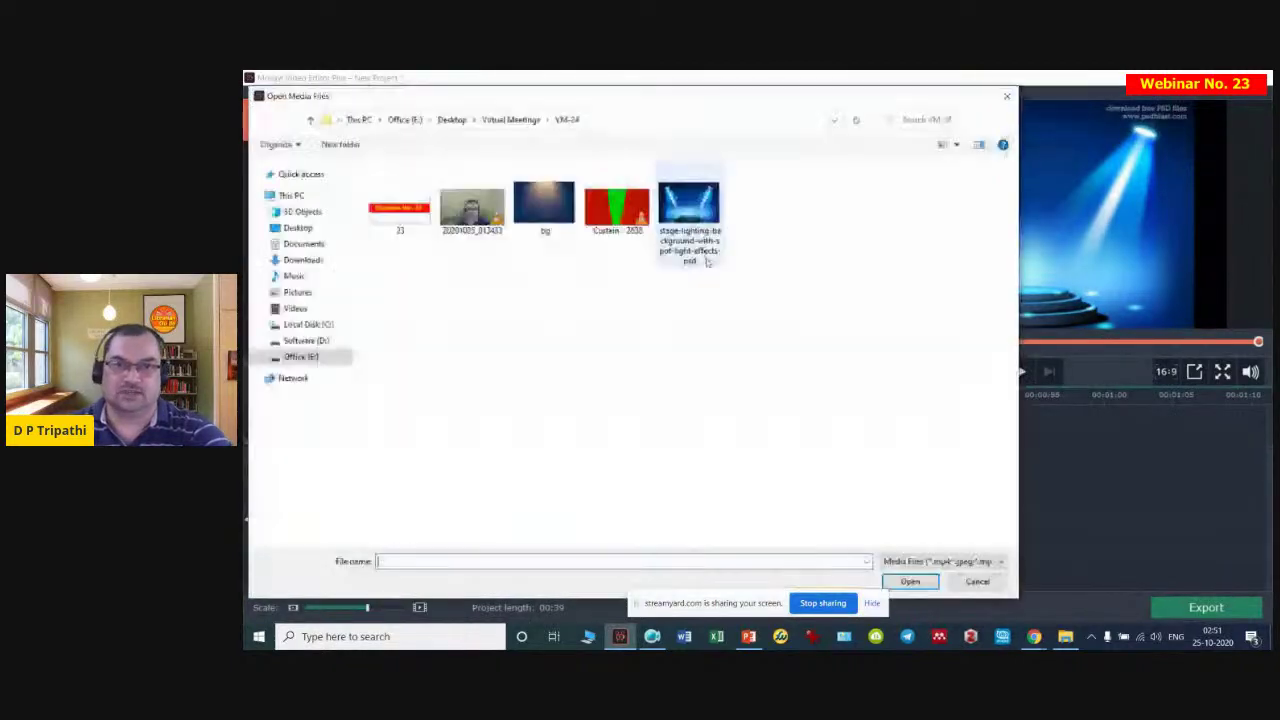
pyautogui.doubleClick(617, 208)
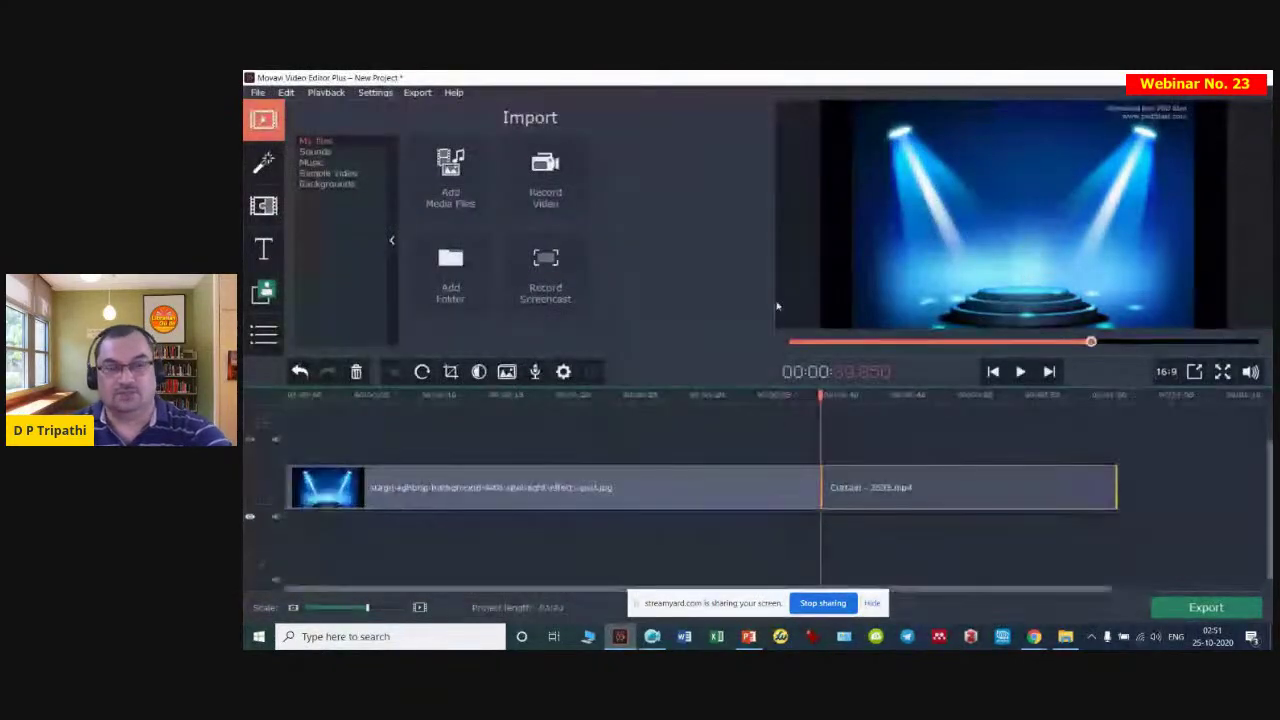
pyautogui.moveTo(971, 491); pyautogui.dragTo(455, 429)
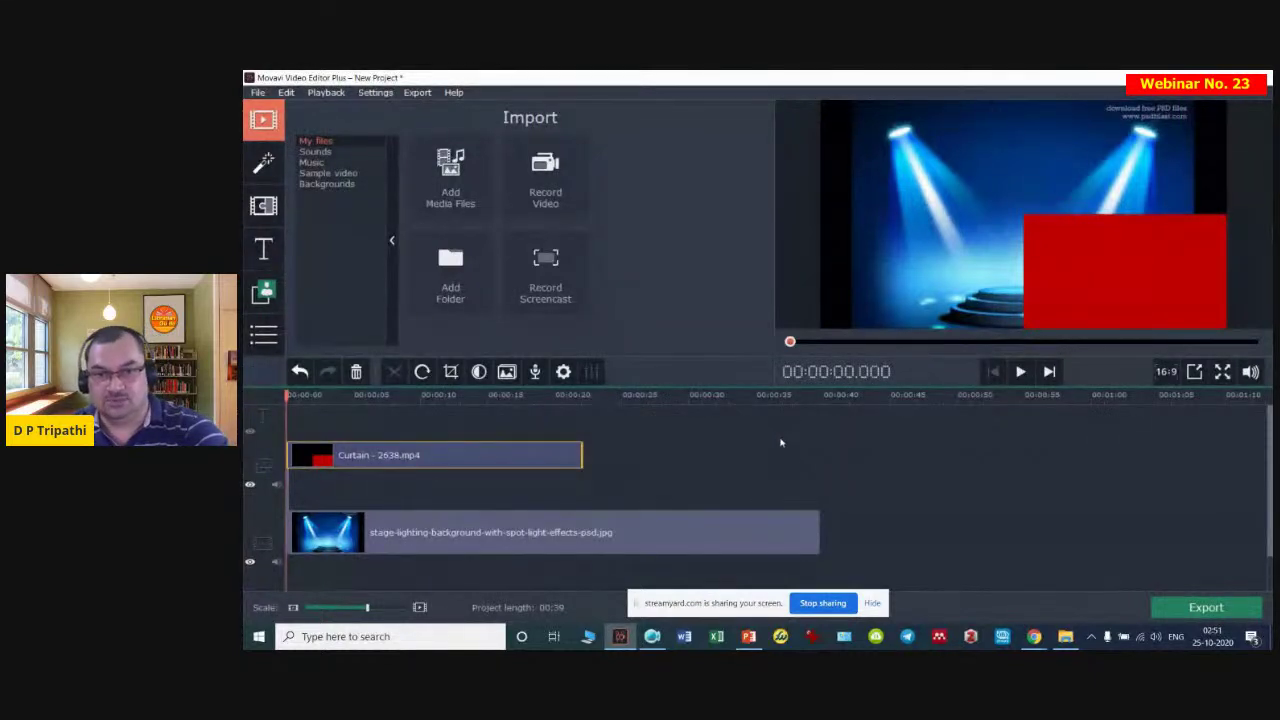
# Shorten the stage background clip to about 22 seconds to match the end of the curtain clip
pyautogui.click(667, 538)
pyautogui.moveTo(819, 532); pyautogui.dragTo(580, 508)
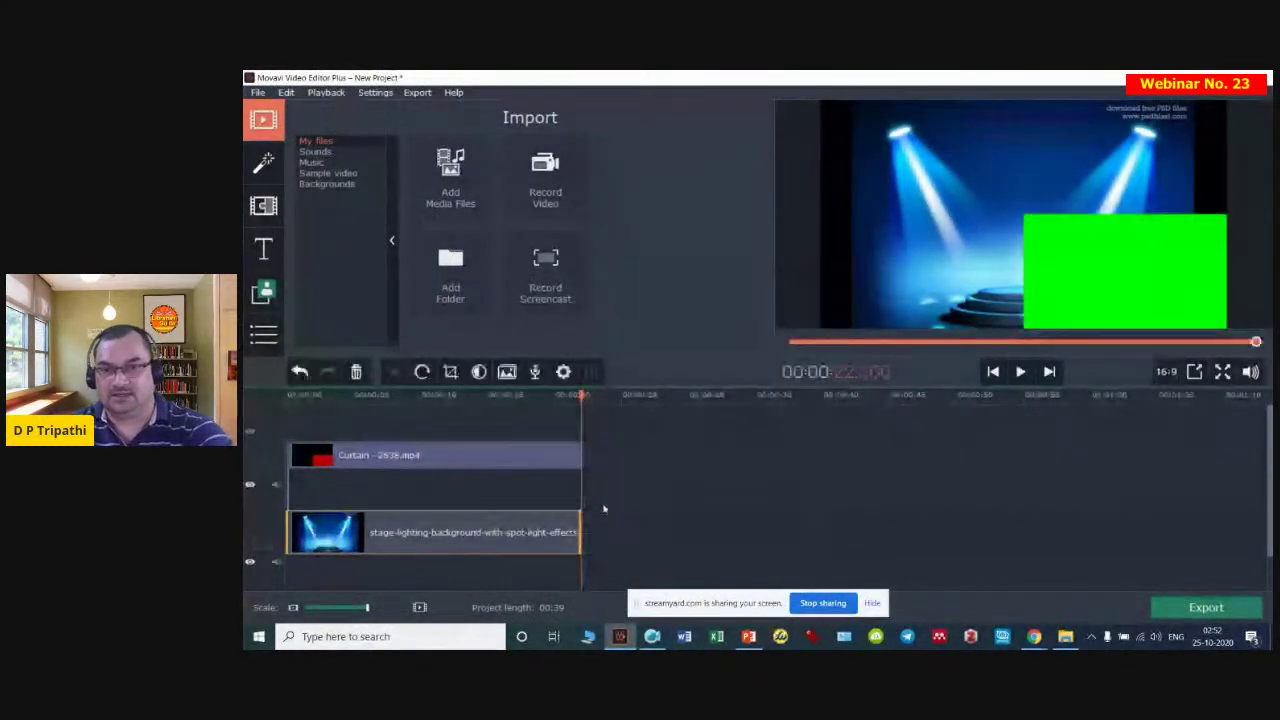
pyautogui.click(447, 537)
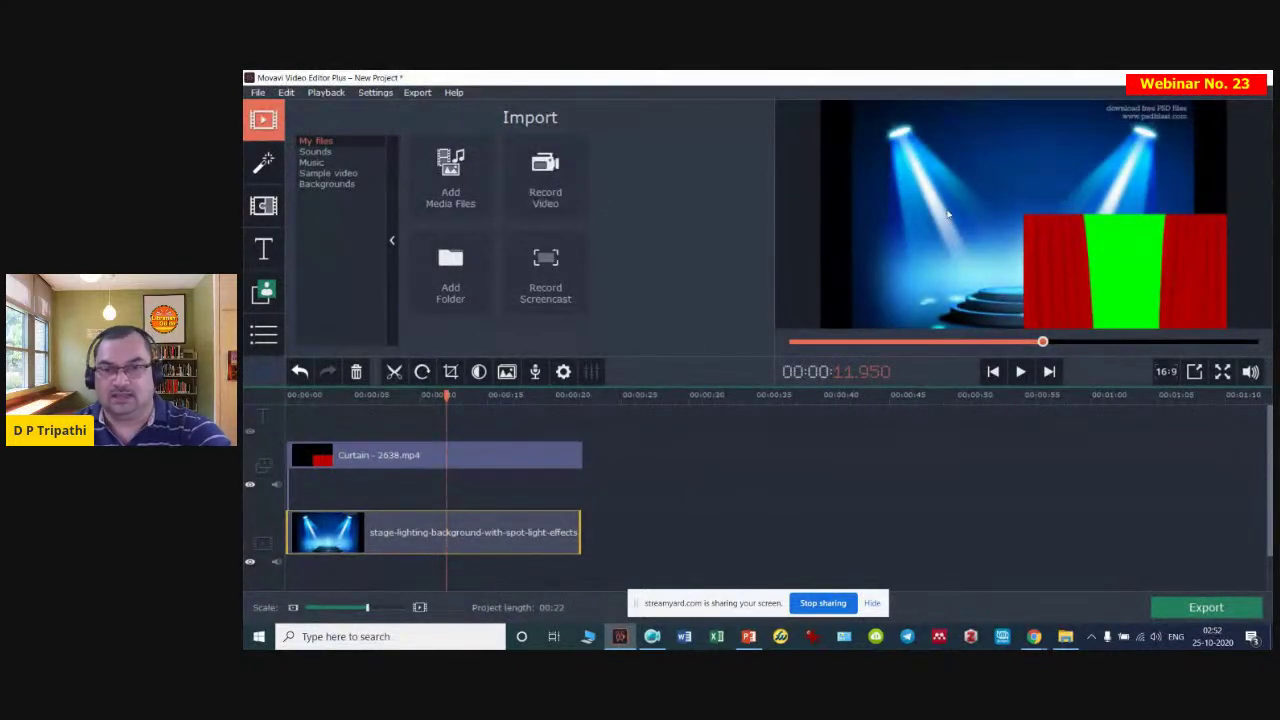
# Enlarge the curtain overlay so that it fills the whole video frame
pyautogui.click(471, 460)
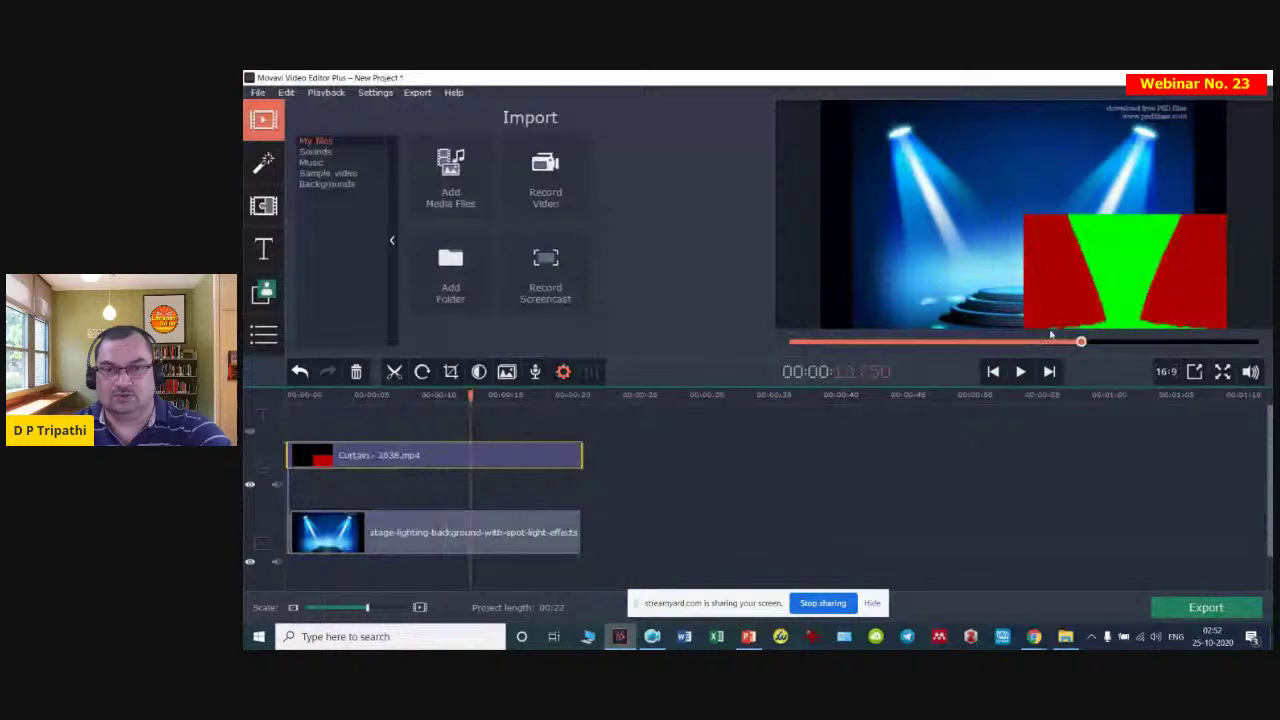
pyautogui.doubleClick(489, 460)
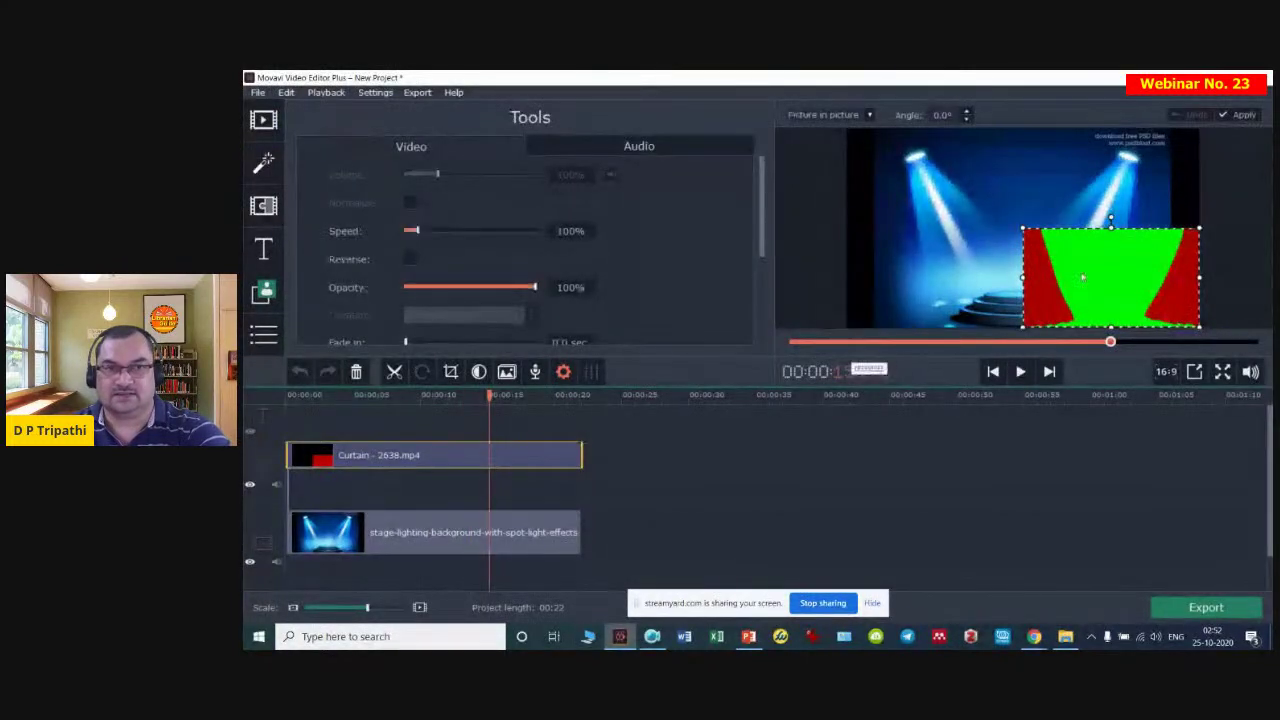
pyautogui.moveTo(1025, 228); pyautogui.dragTo(846, 131)
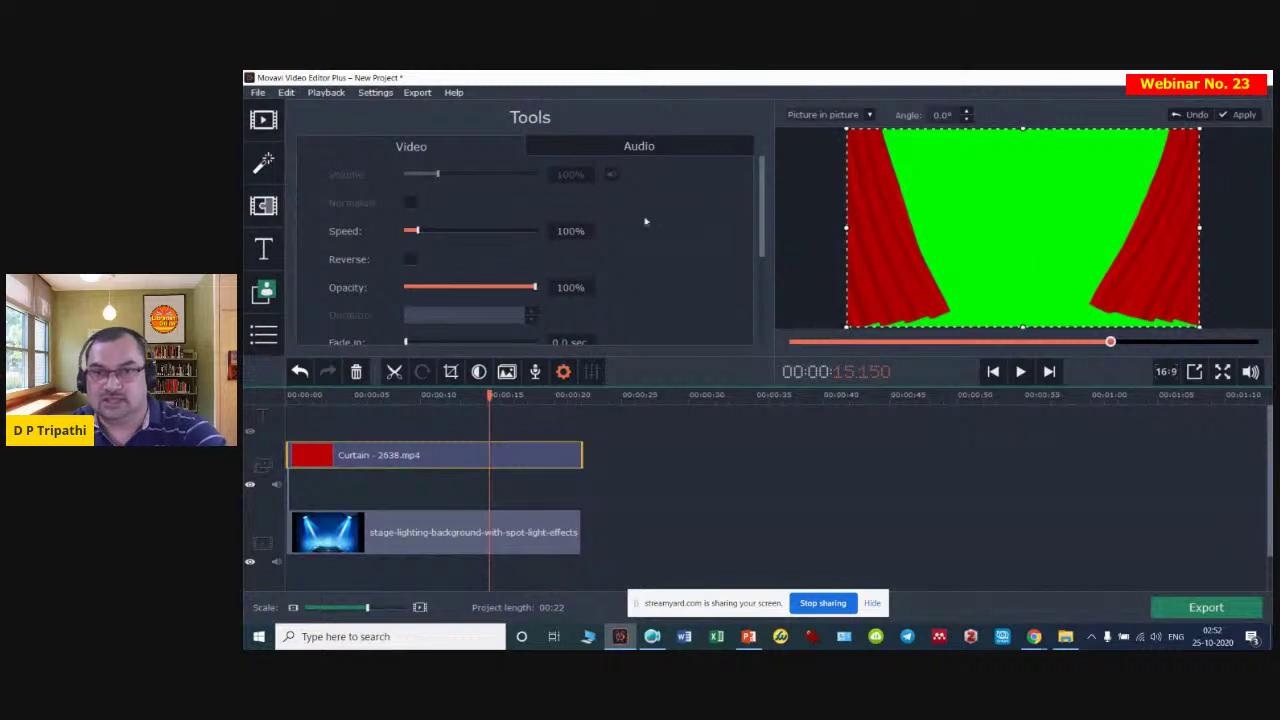
# Apply Chroma Key to the curtain overlay clip to make its green area transparent over the stage background
pyautogui.moveTo(760, 204); pyautogui.dragTo(753, 293)
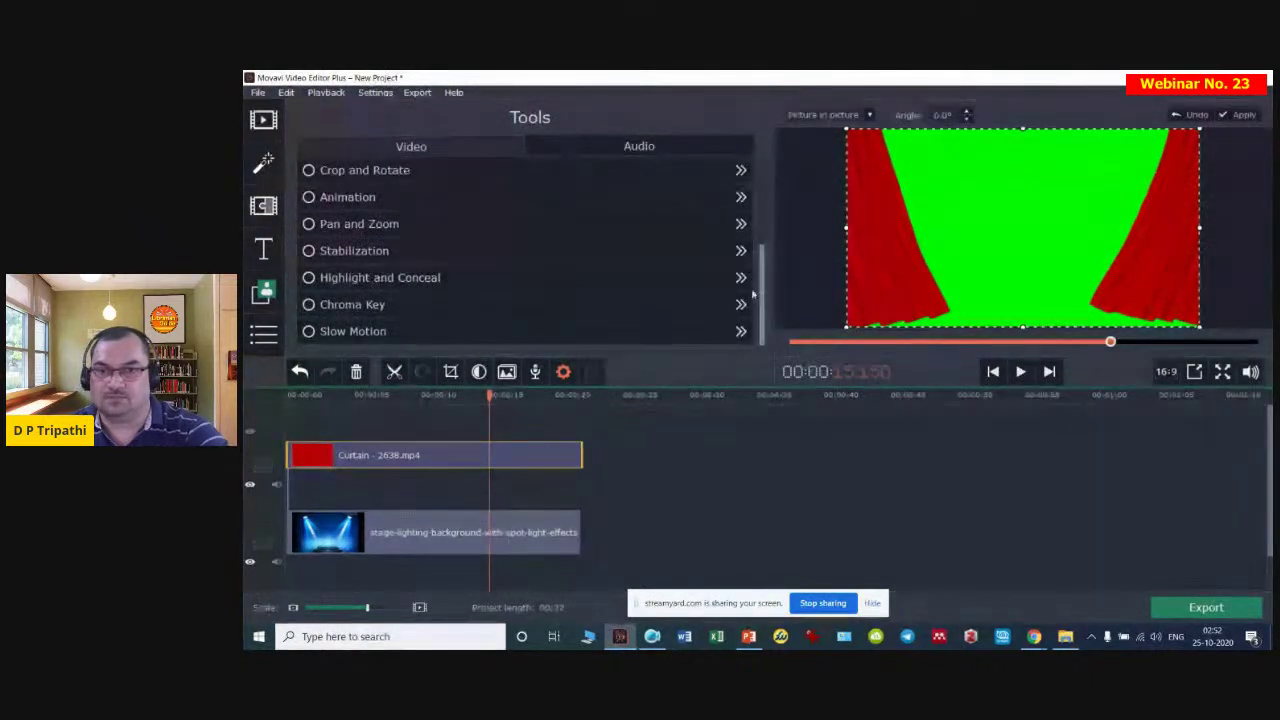
pyautogui.click(318, 305)
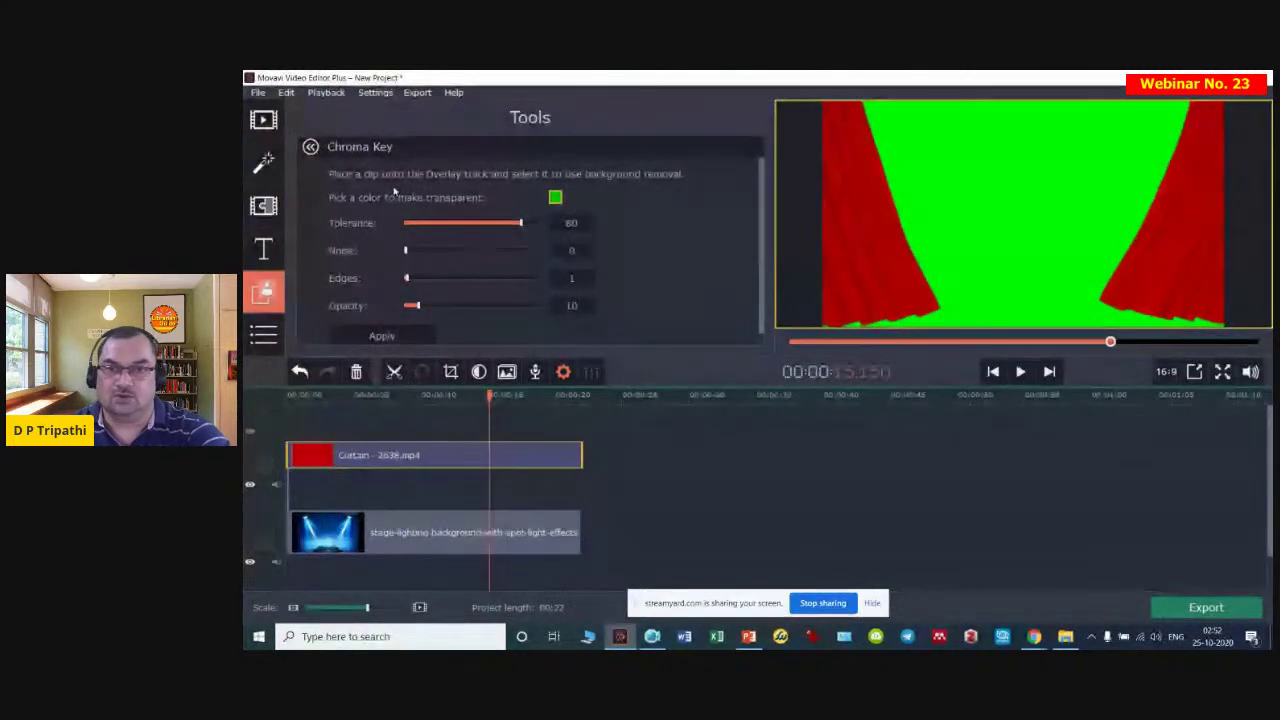
pyautogui.scroll(-1, 483, 260)
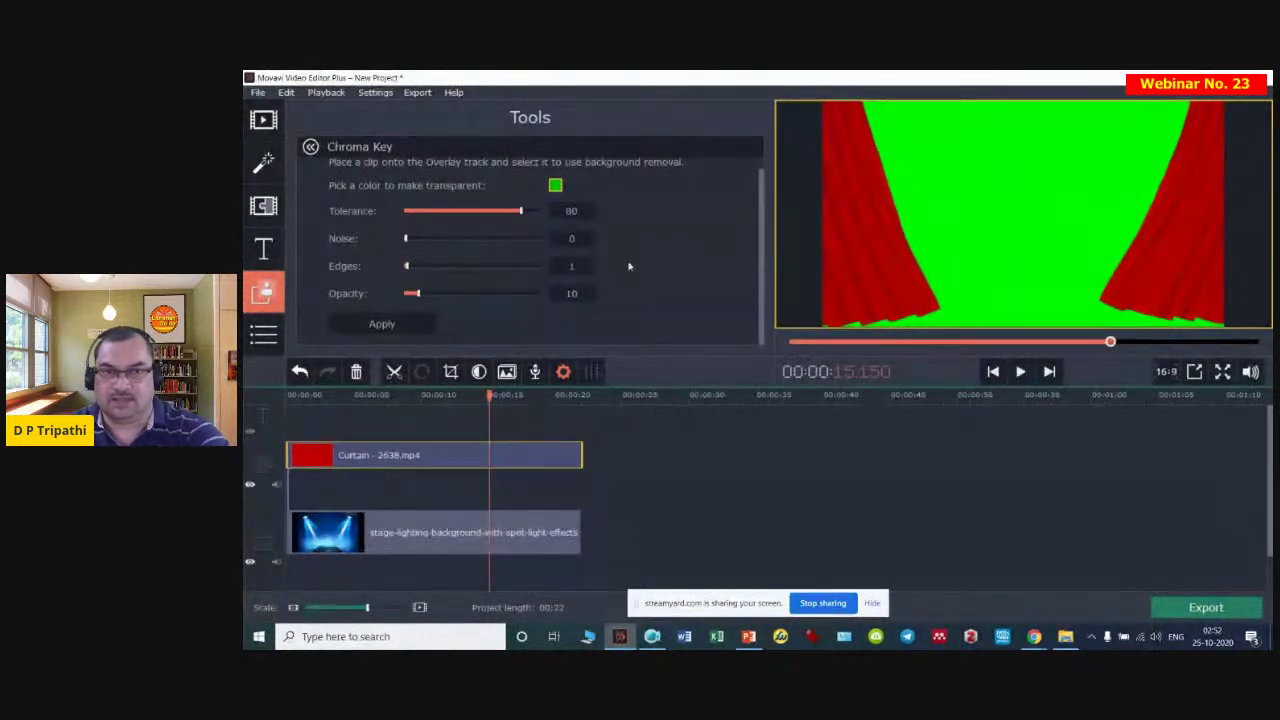
pyautogui.click(381, 323)
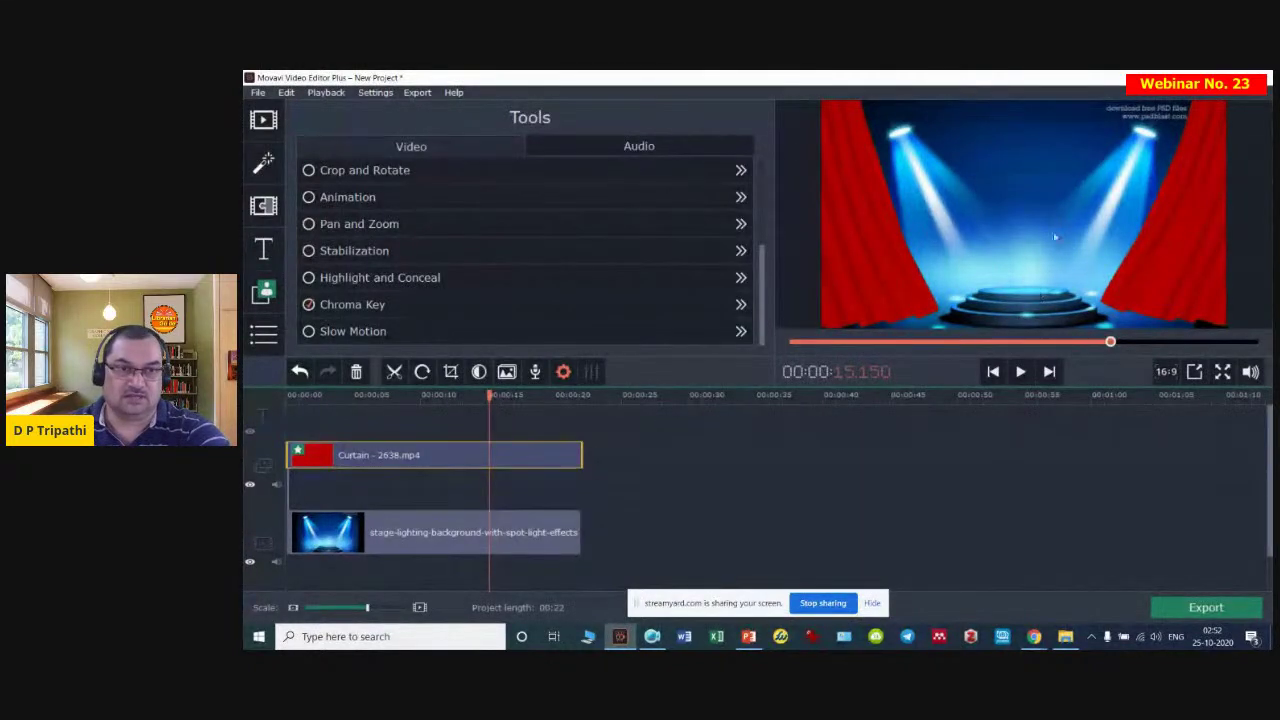
# Play the curtain and stage composite twice from the beginning to review the keyed result
pyautogui.moveTo(1108, 341); pyautogui.dragTo(795, 342)
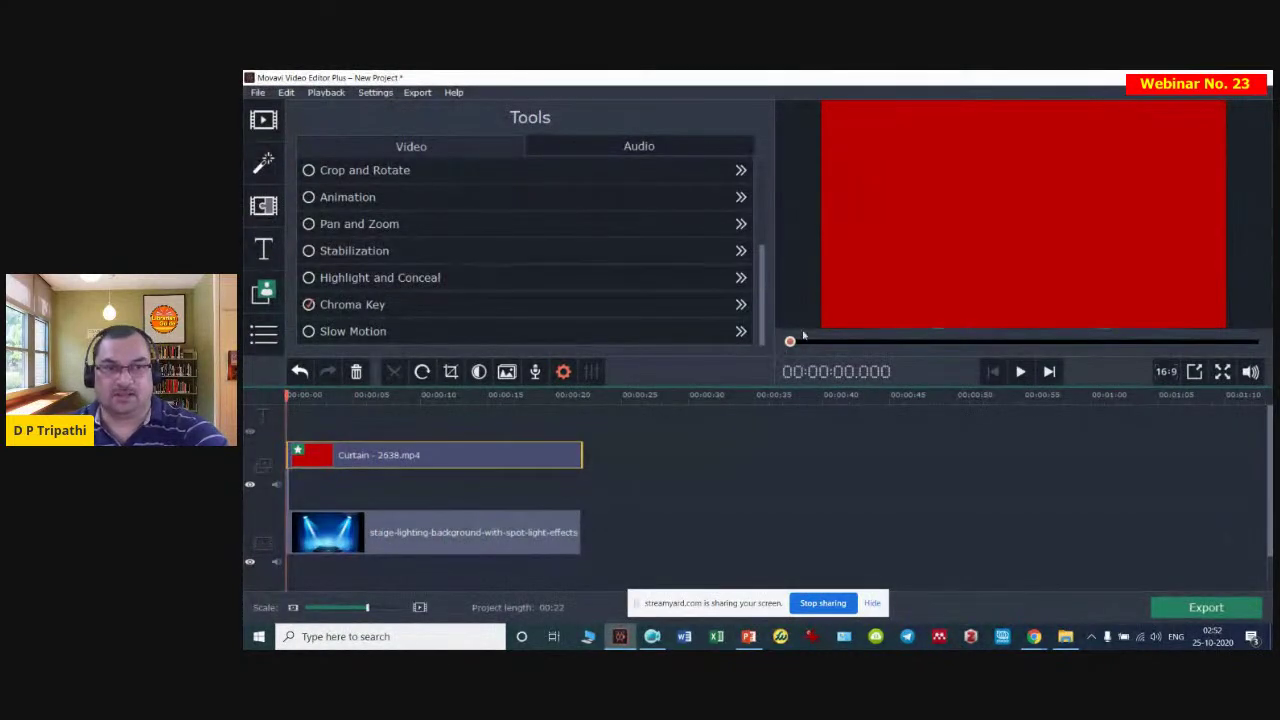
pyautogui.click(1020, 371)
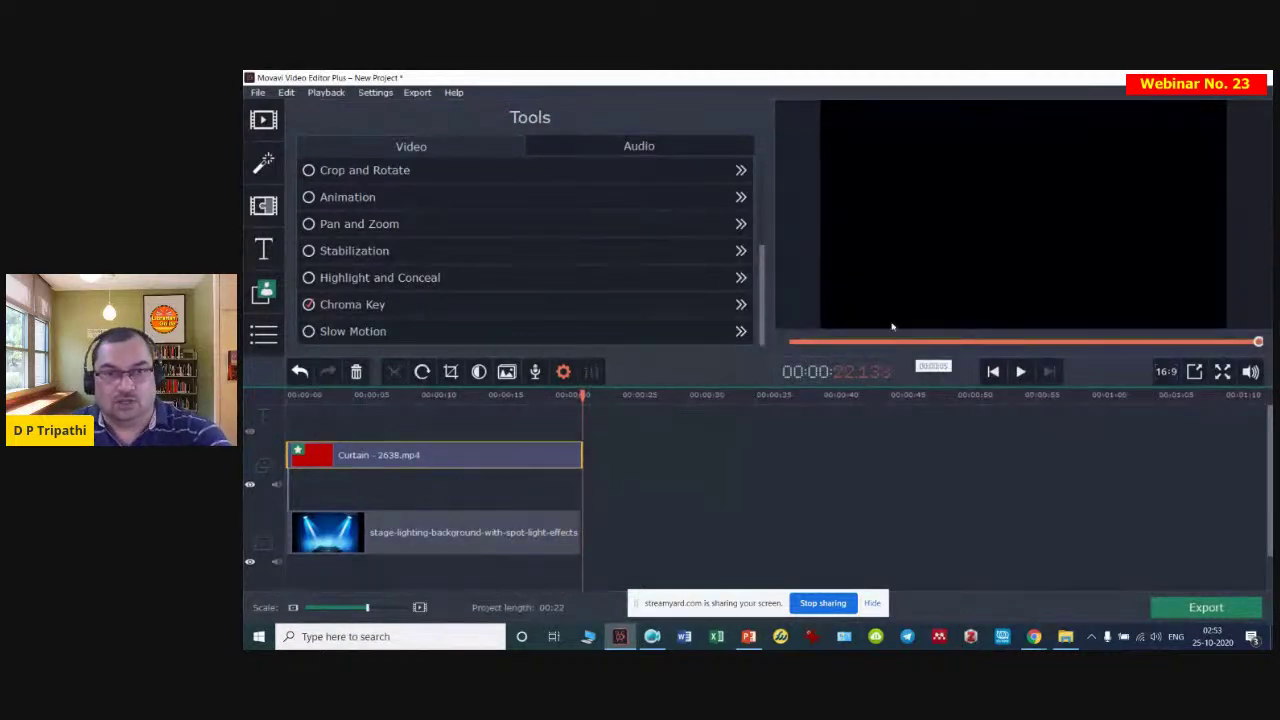
pyautogui.click(838, 343)
pyautogui.moveTo(838, 343); pyautogui.dragTo(790, 342)
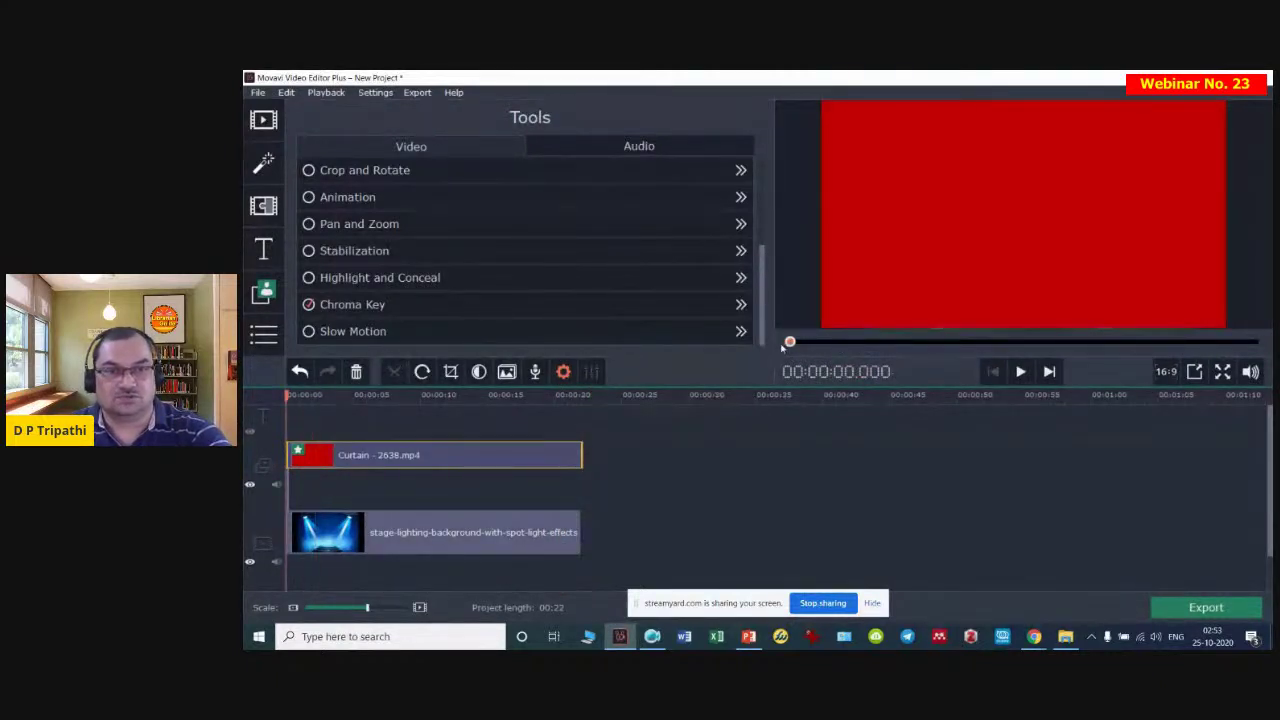
pyautogui.click(1021, 372)
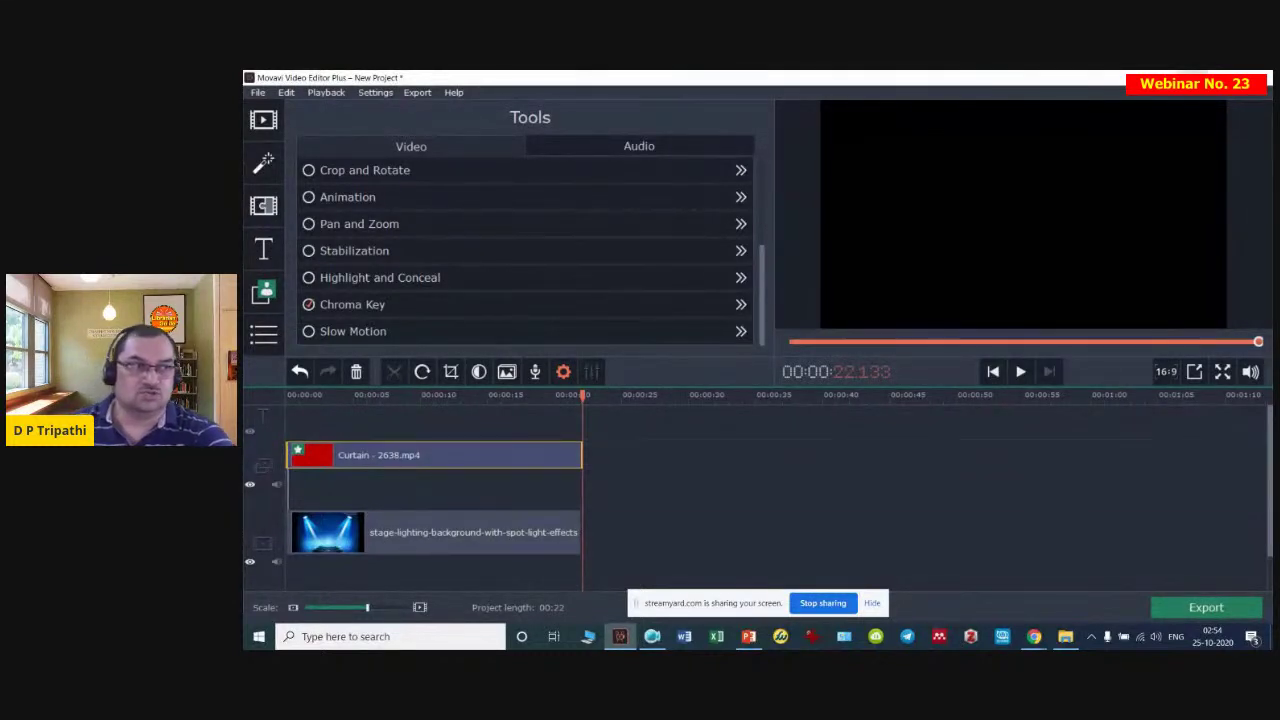
# Switch to Apowersoft Free Screen Recorder, maximize its window and start a full-screen recording, dismissing the shortcut information
pyautogui.hotkey('alt', 'Tab')
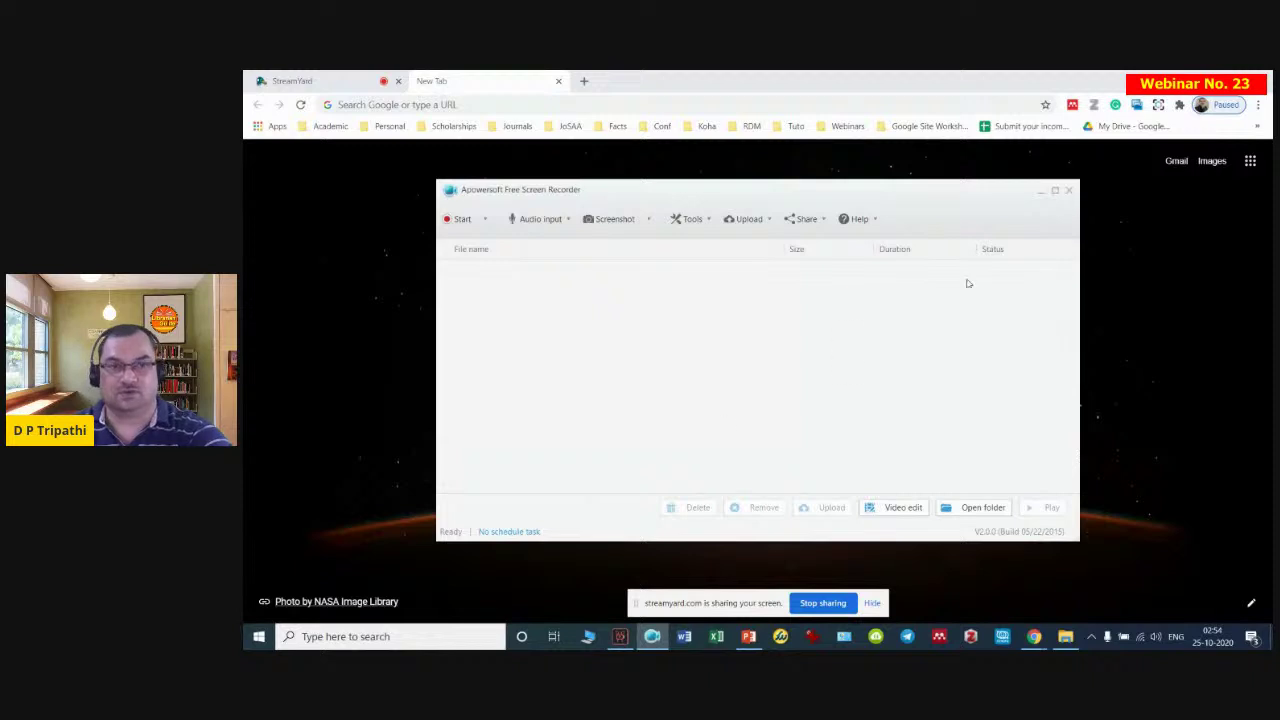
pyautogui.click(1055, 193)
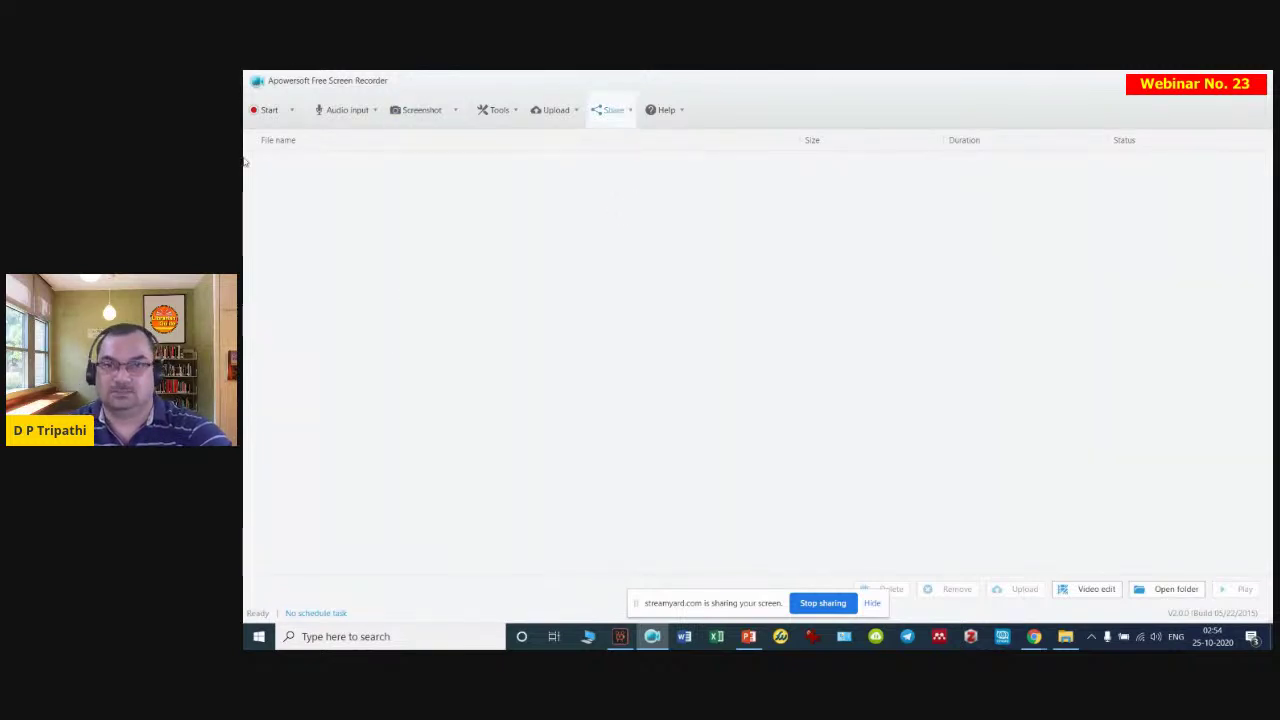
pyautogui.click(291, 112)
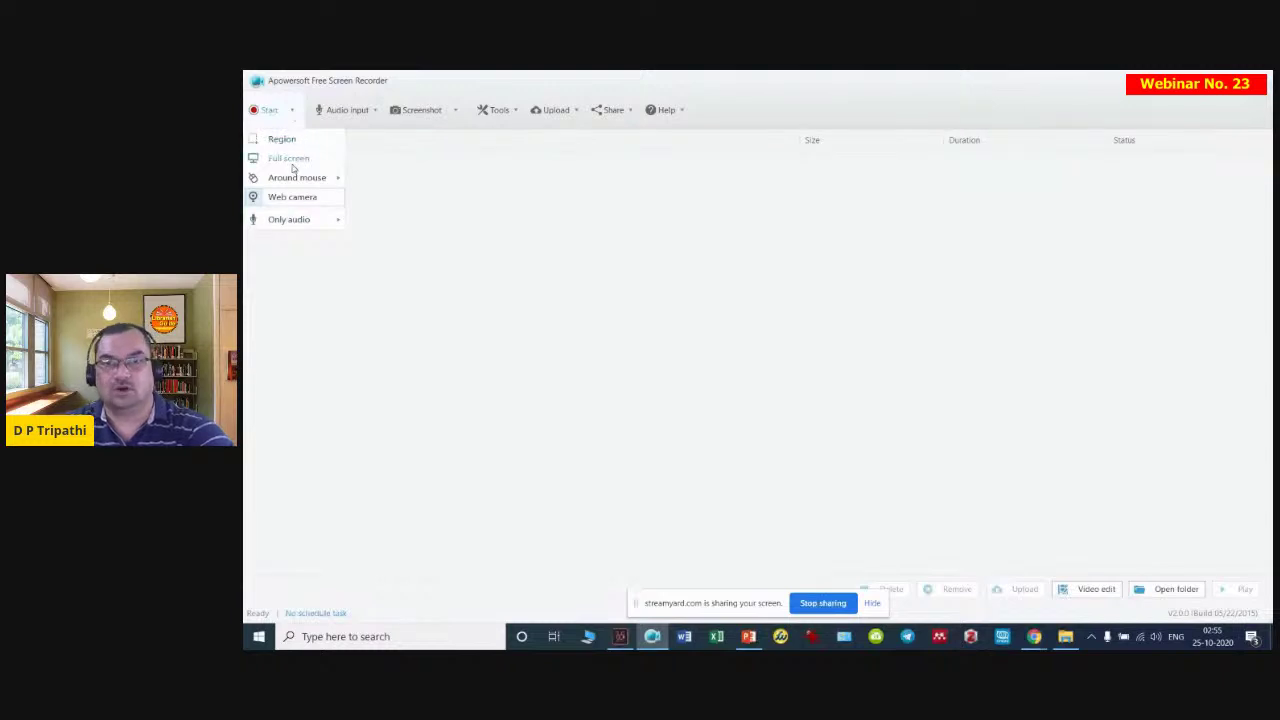
pyautogui.click(292, 160)
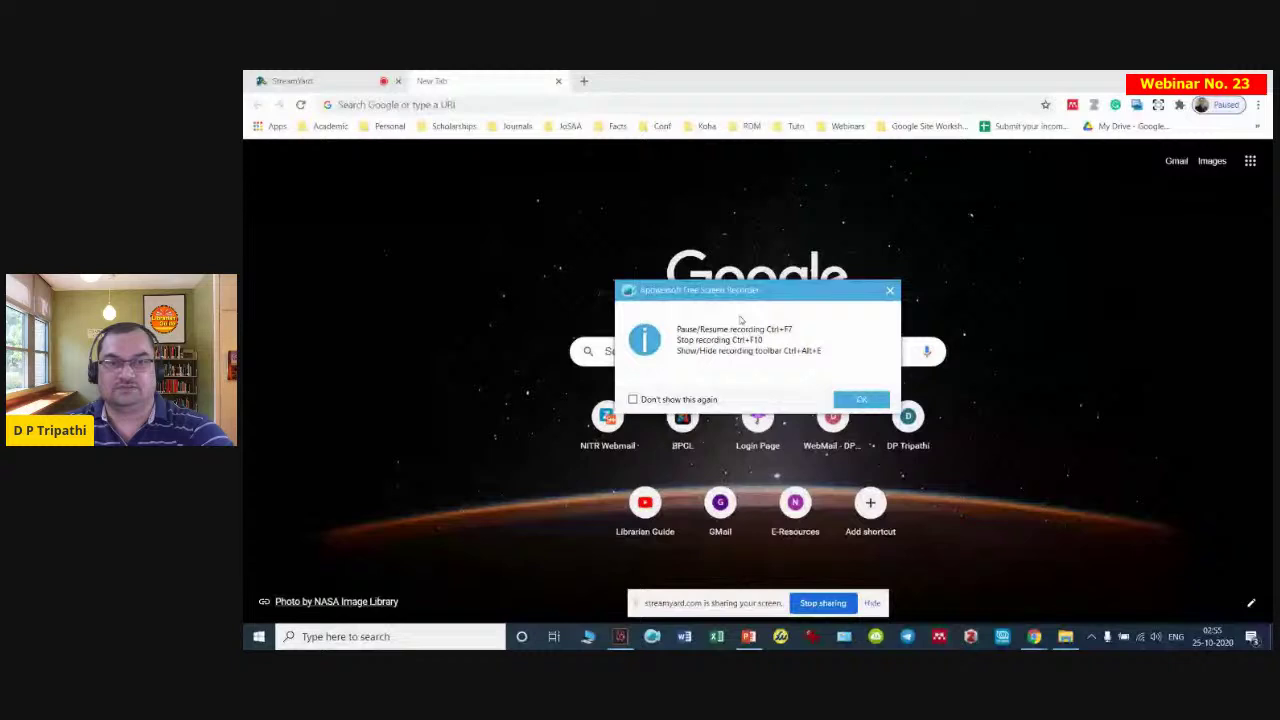
pyautogui.click(861, 399)
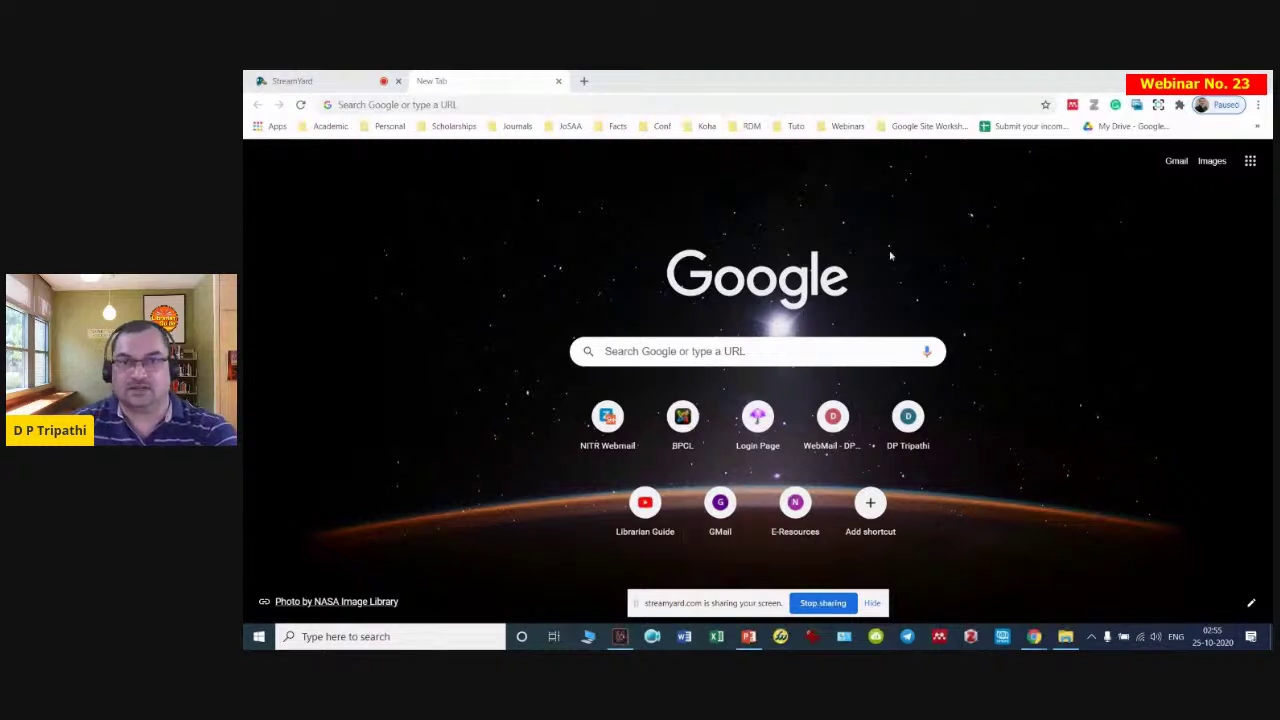
# Open a new browser tab as recorded sample activity, then return to Apowersoft Free Screen Recorder and stop the recording
pyautogui.click(582, 80)
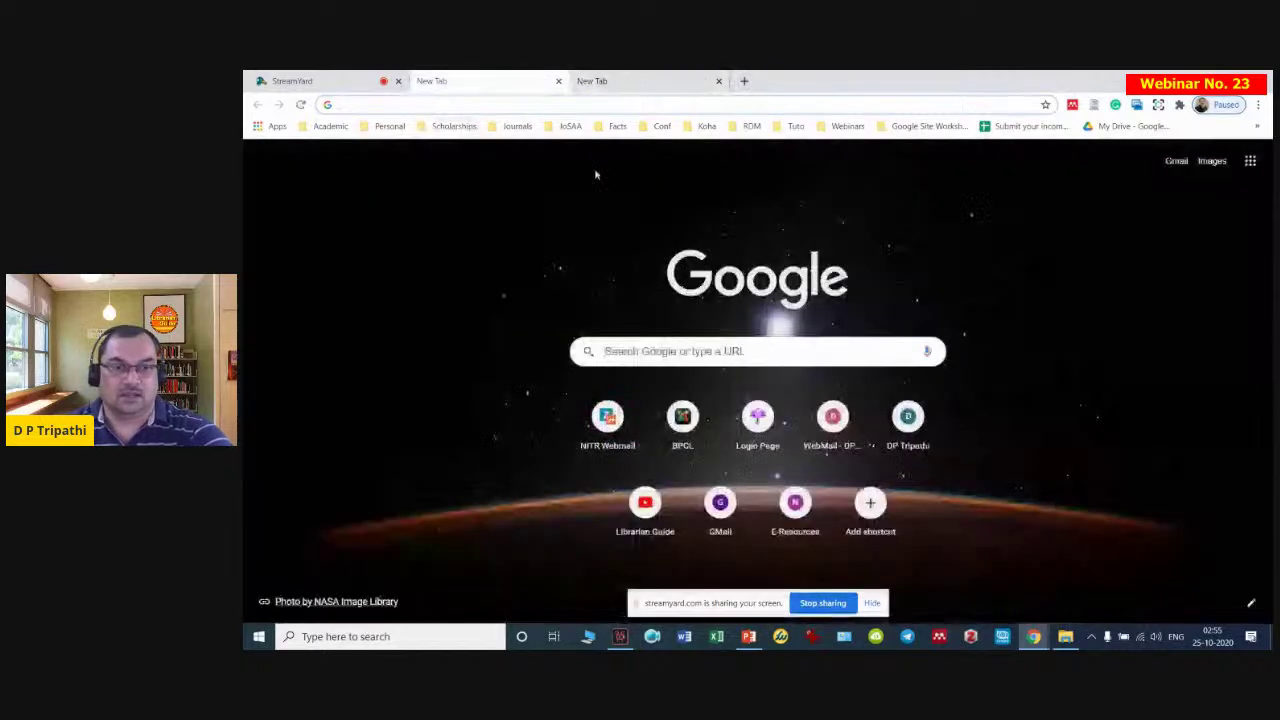
pyautogui.click(1091, 636)
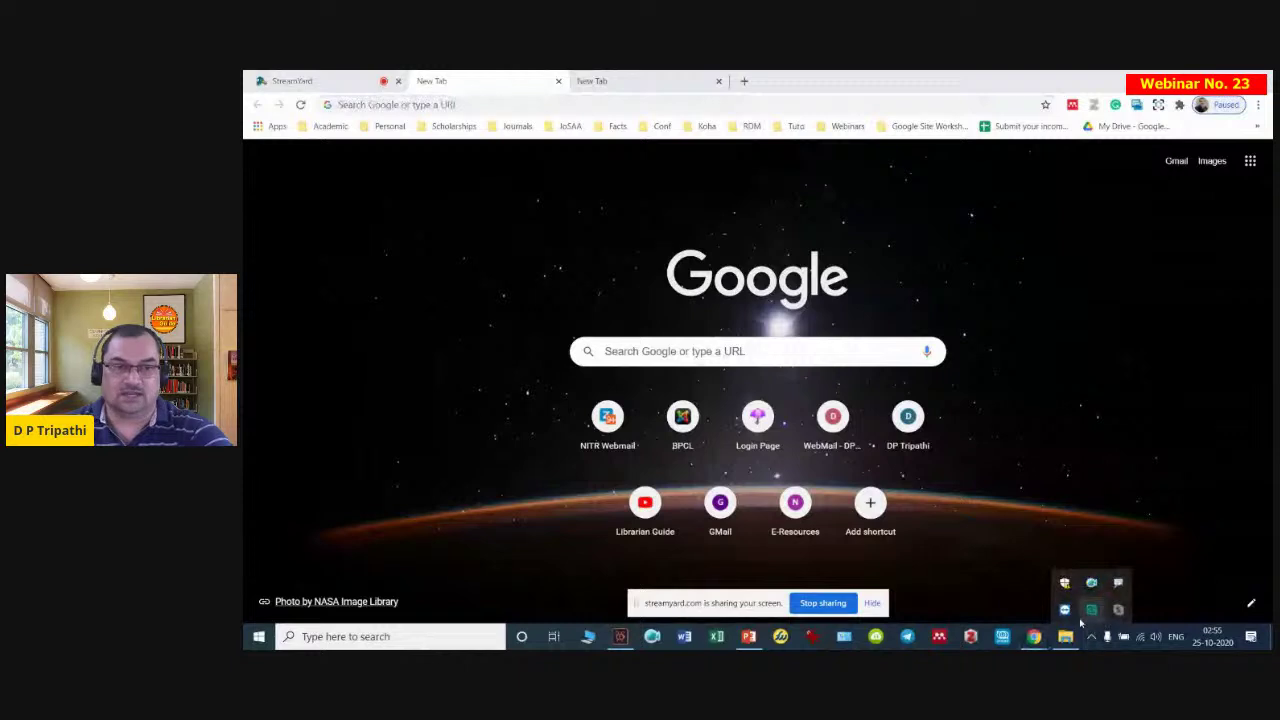
pyautogui.click(1090, 586)
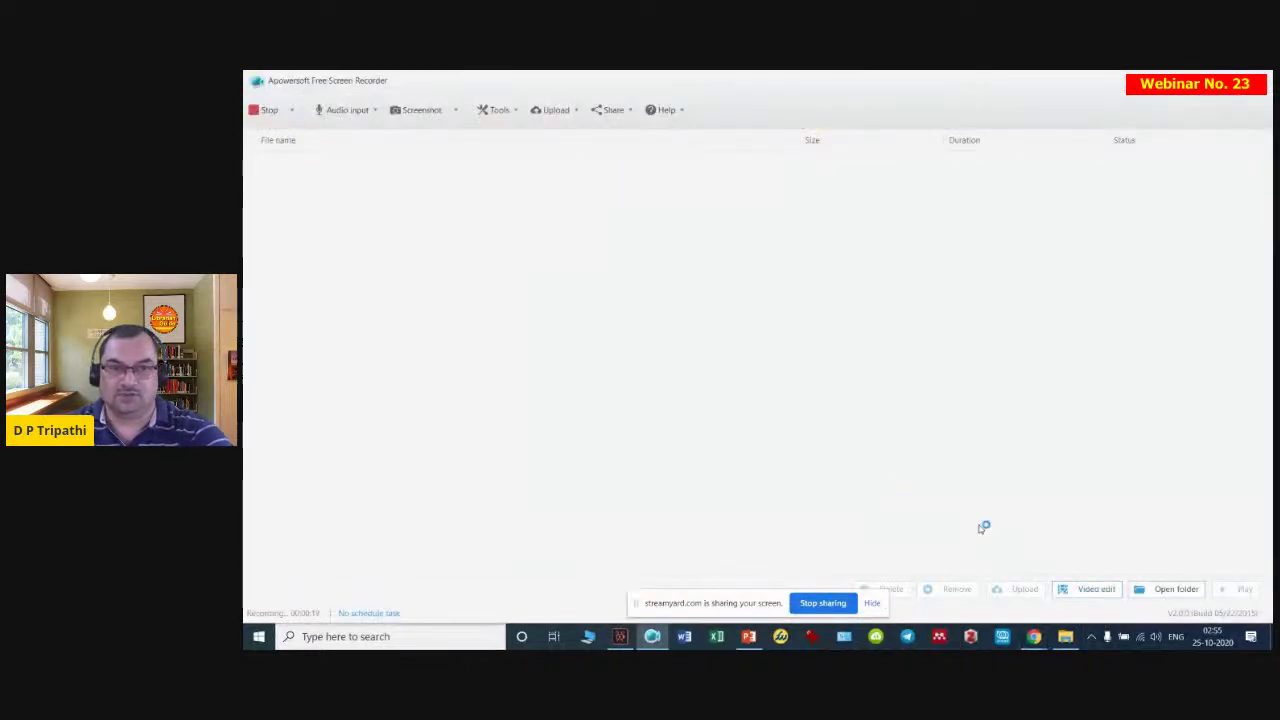
pyautogui.click(260, 112)
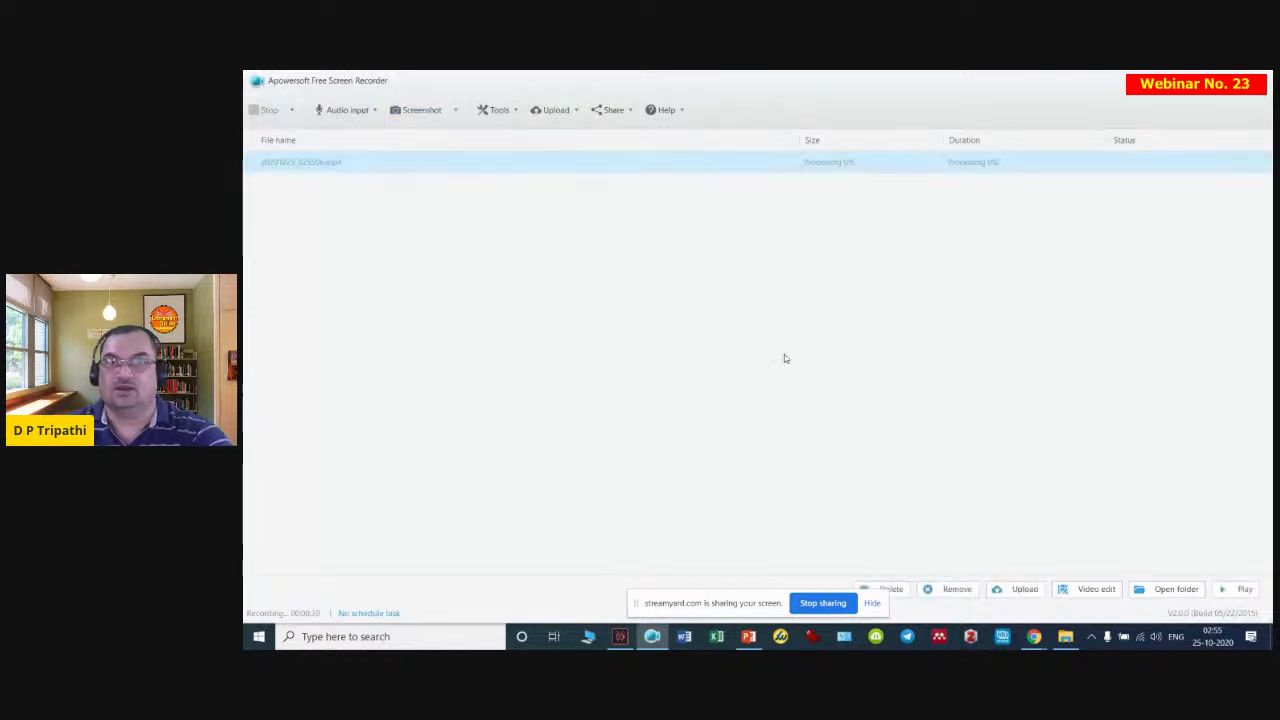